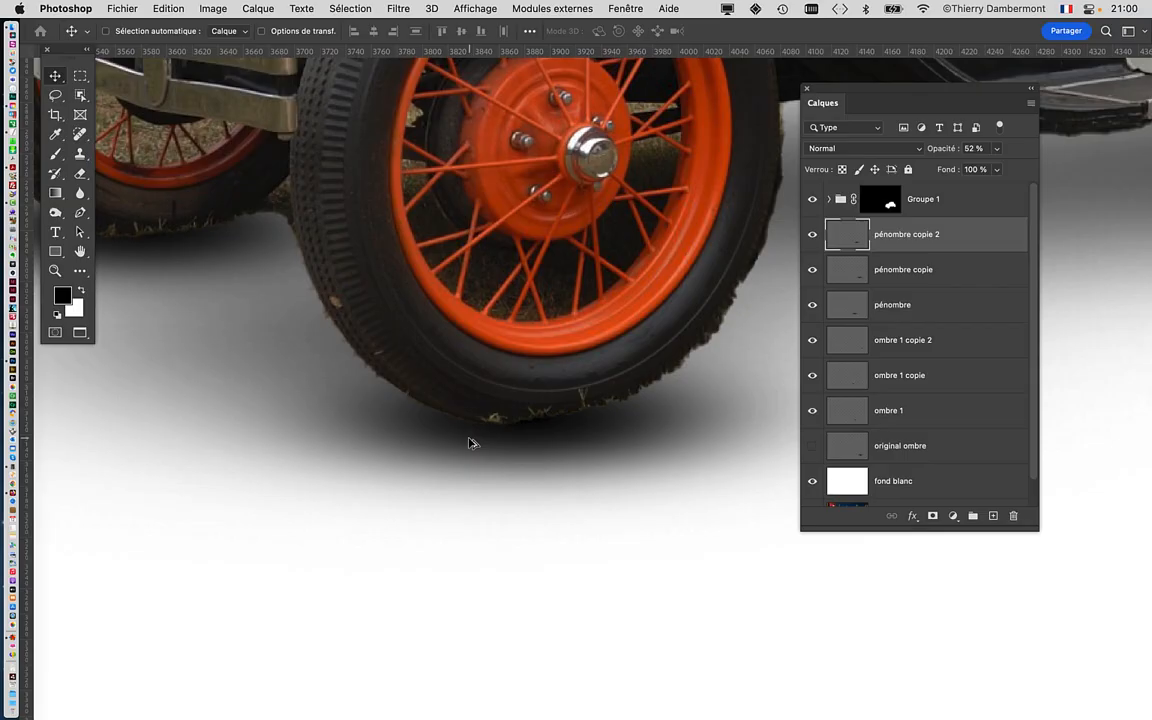
- Select the pénombre layer and enlarge the Layers panel down to the Arrière-plan layer
key(alt+bracketleft)
key(alt+bracketleft)
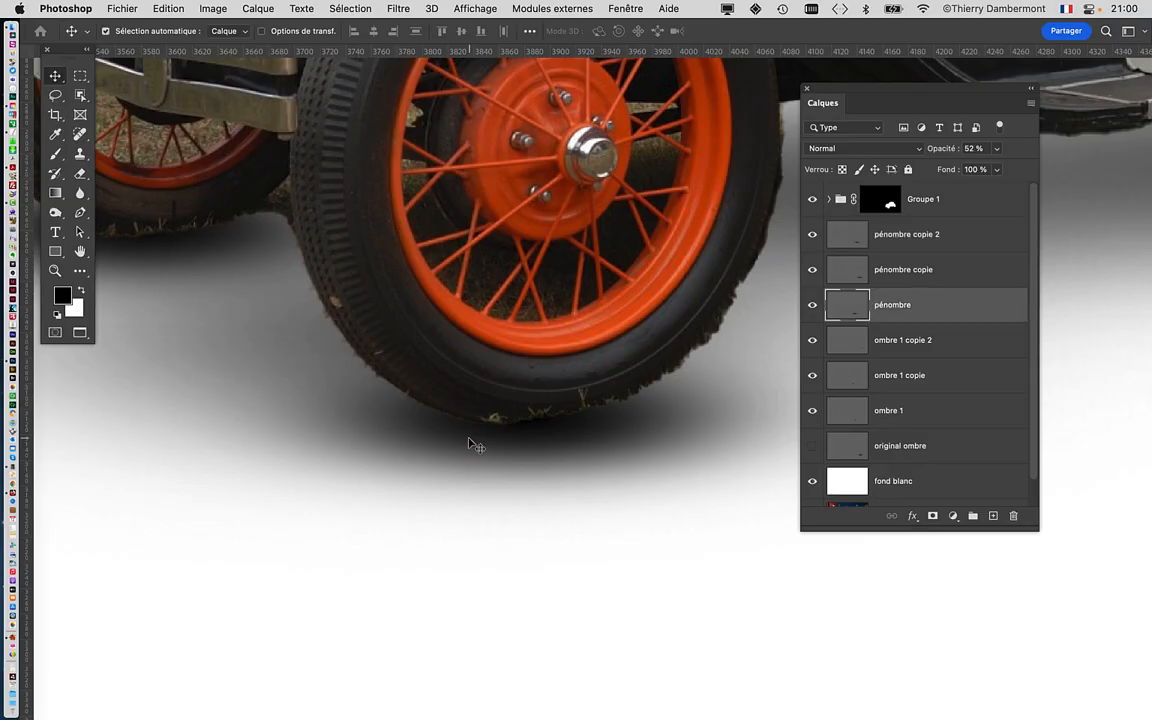
scroll(474, 445, down, 4)
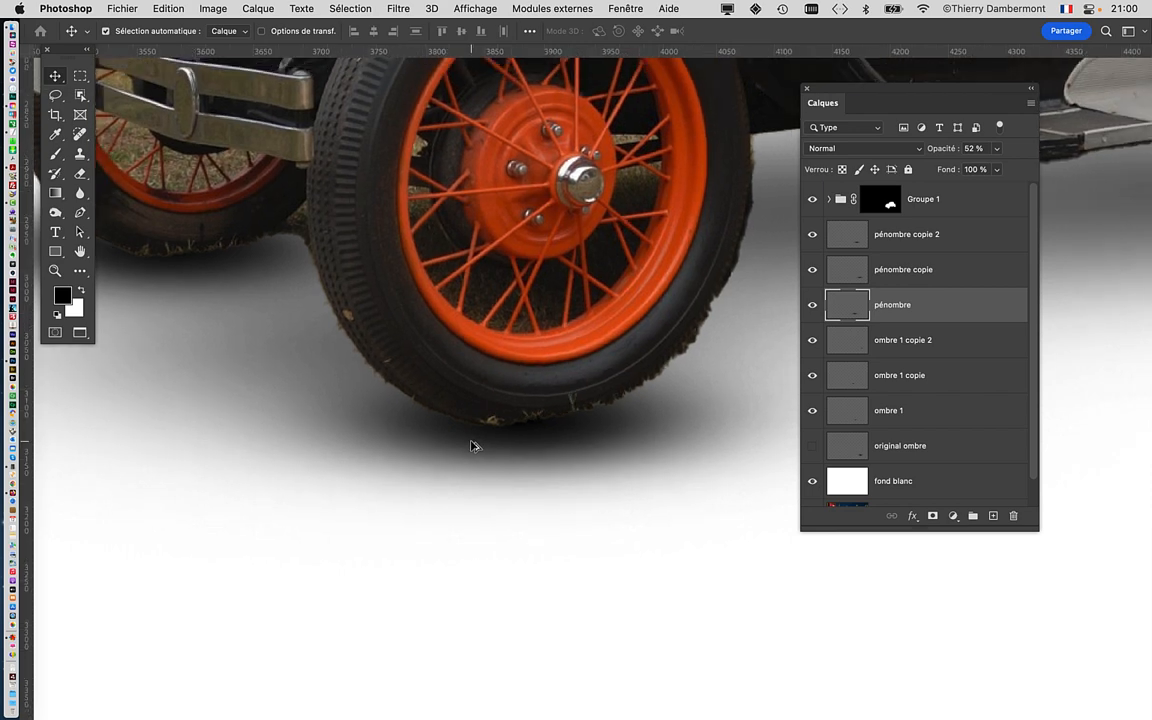
scroll(474, 445, down, 2)
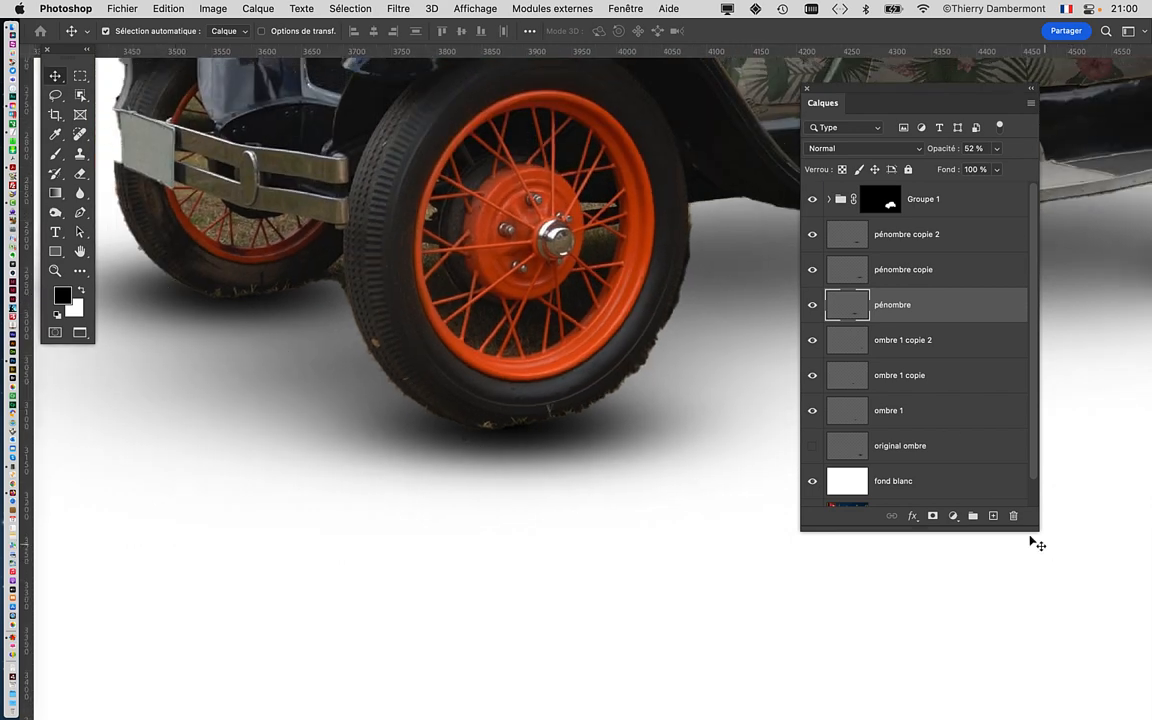
drag(1033, 526, 1050, 610)
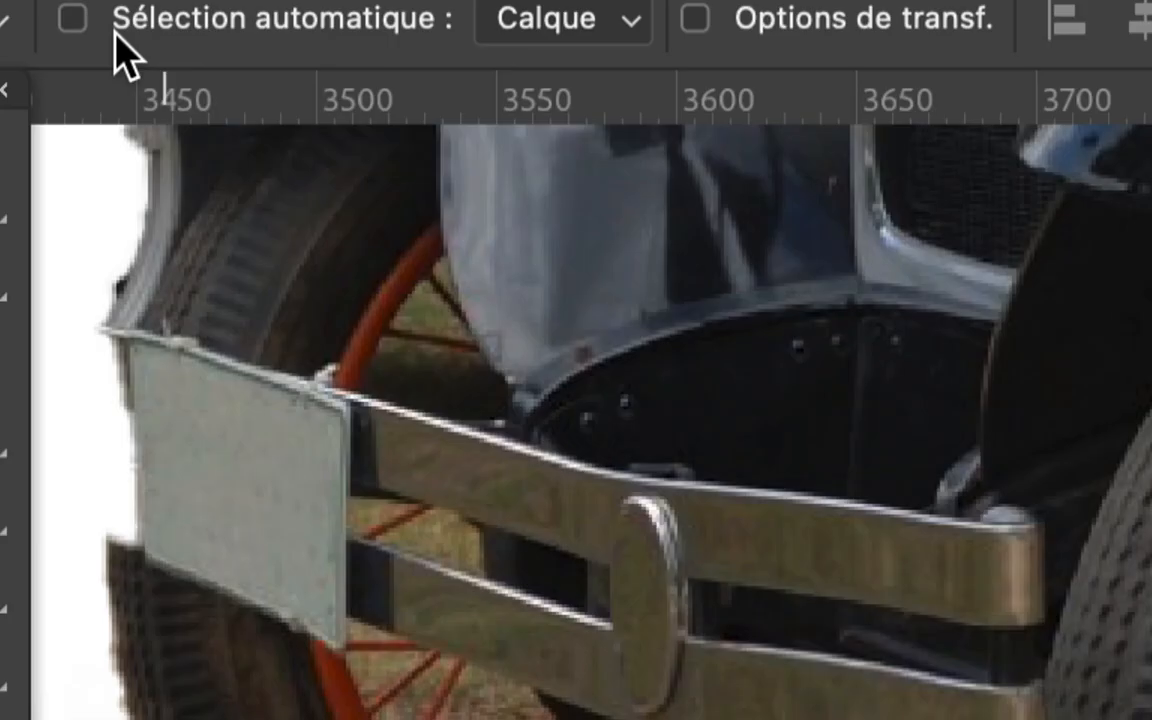
- Switch the Move tool's automatic layer selection on and off again, leaving it disabled
click(116, 36)
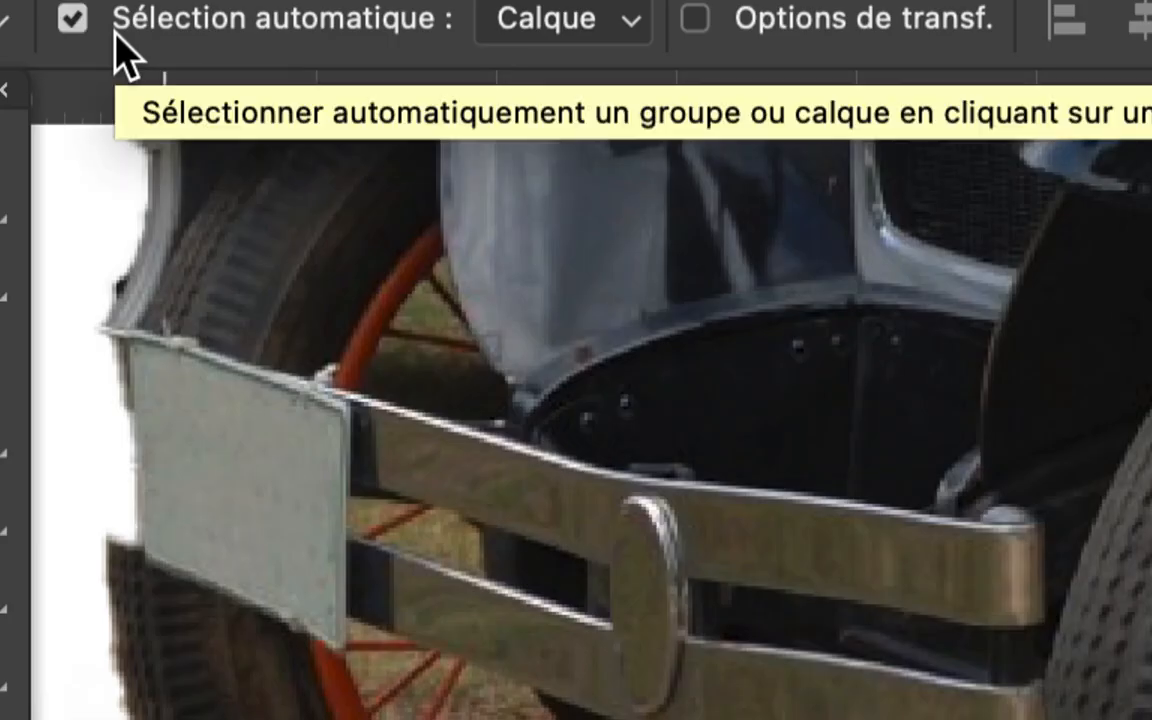
click(116, 36)
click(115, 34)
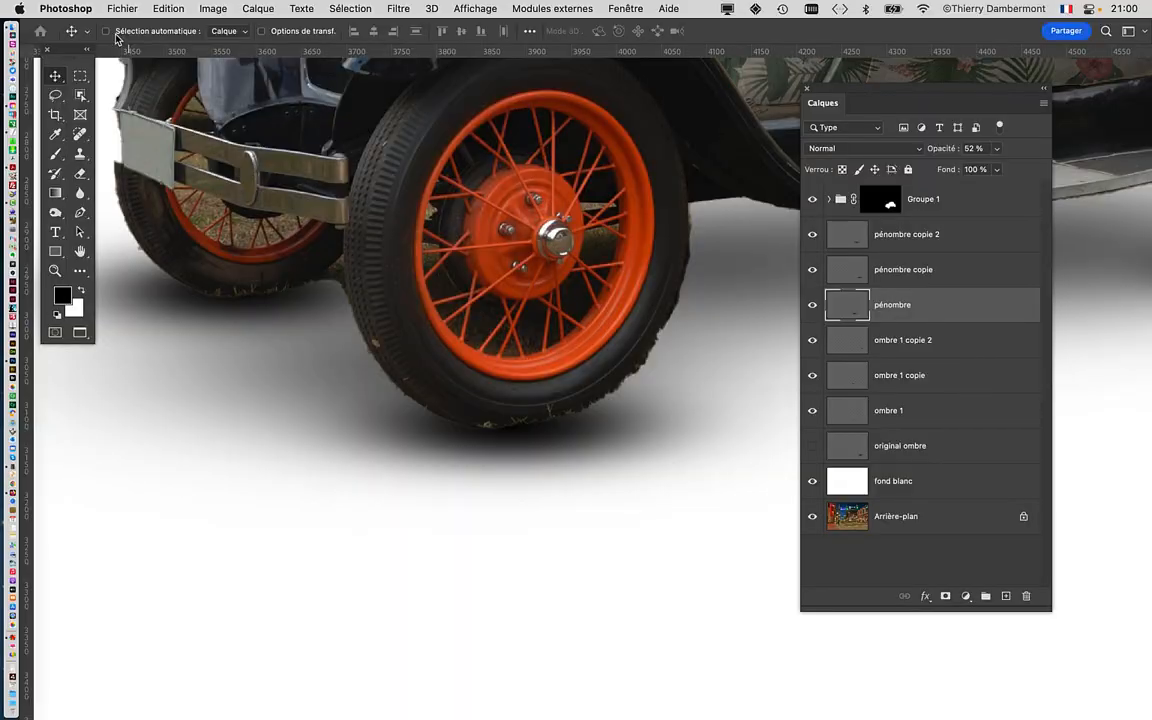
- Toggle the ombre 1 layer's visibility to identify its wheel shadow, and rename it "ombre avant-gauche"
click(850, 417)
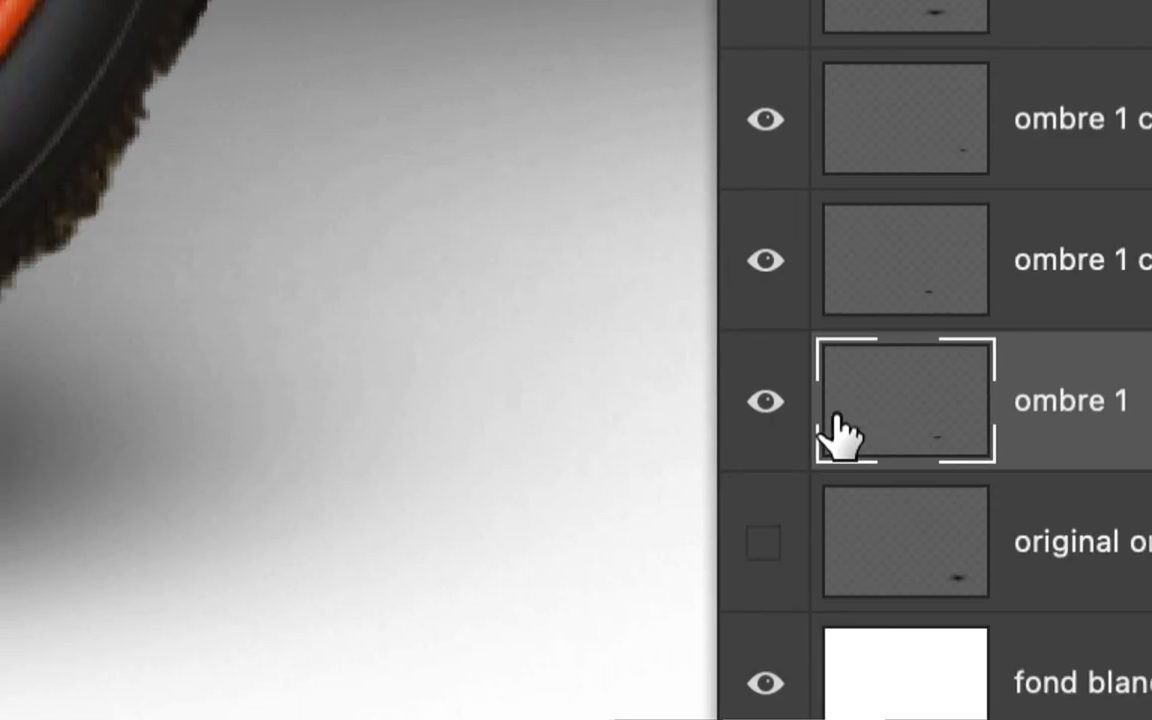
click(813, 411)
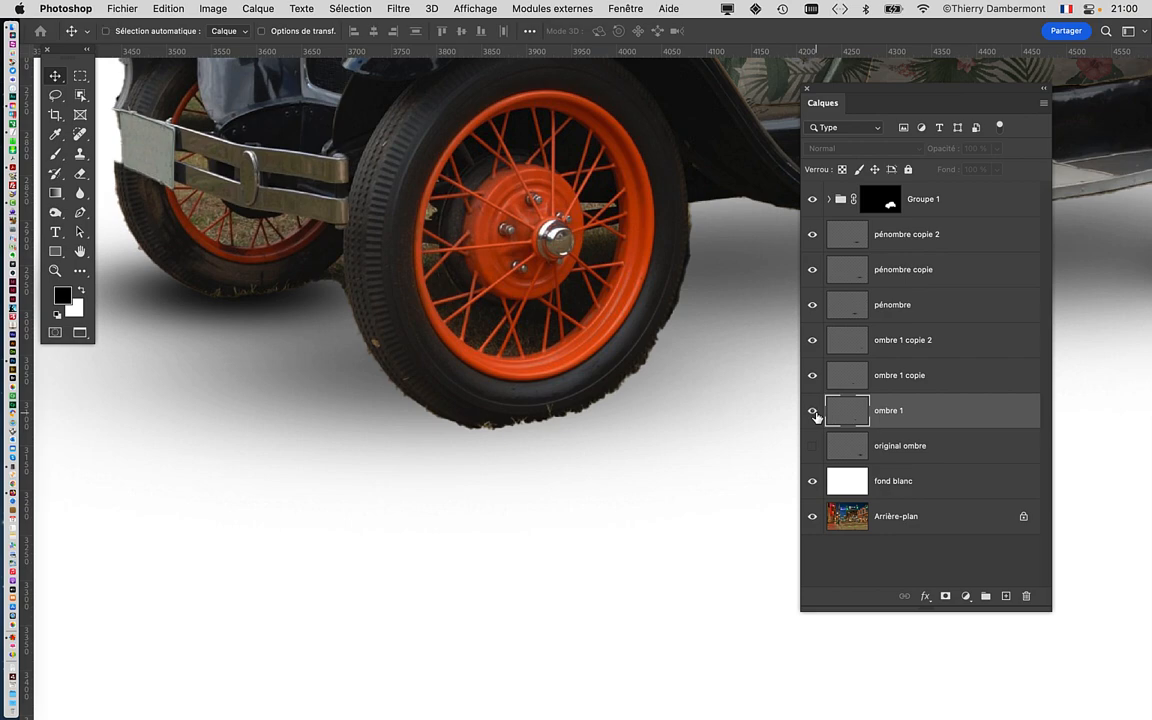
click(814, 412)
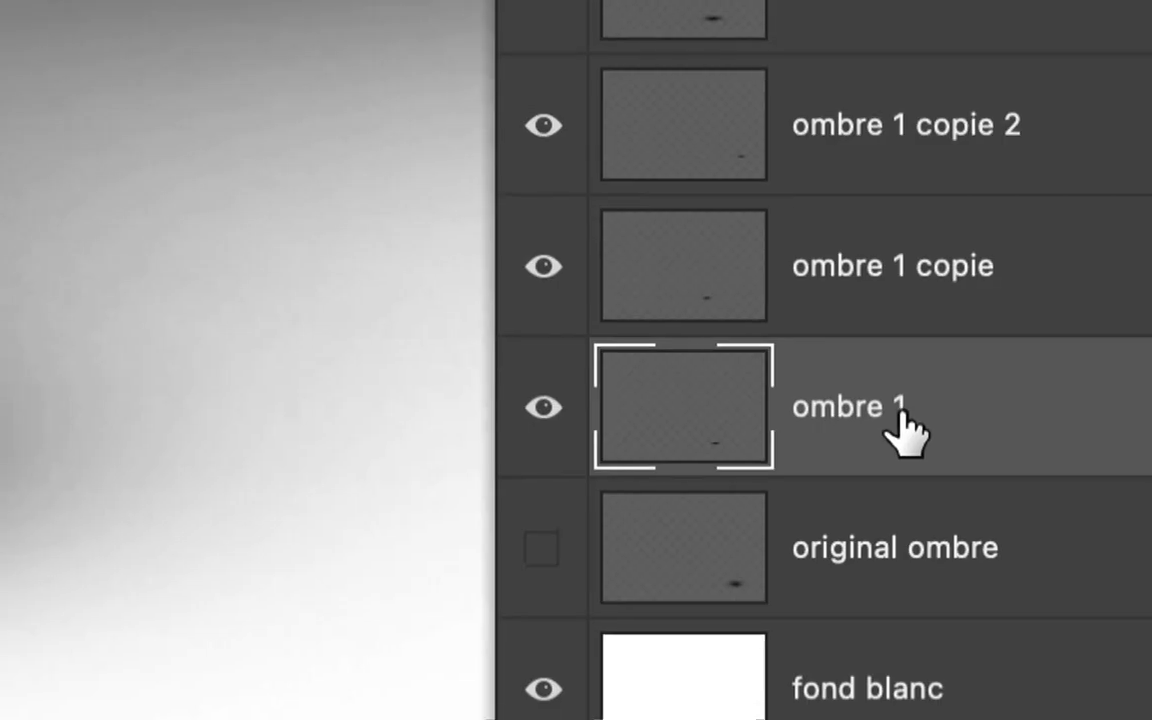
double_click(905, 415)
click(905, 410)
triple_click(902, 409)
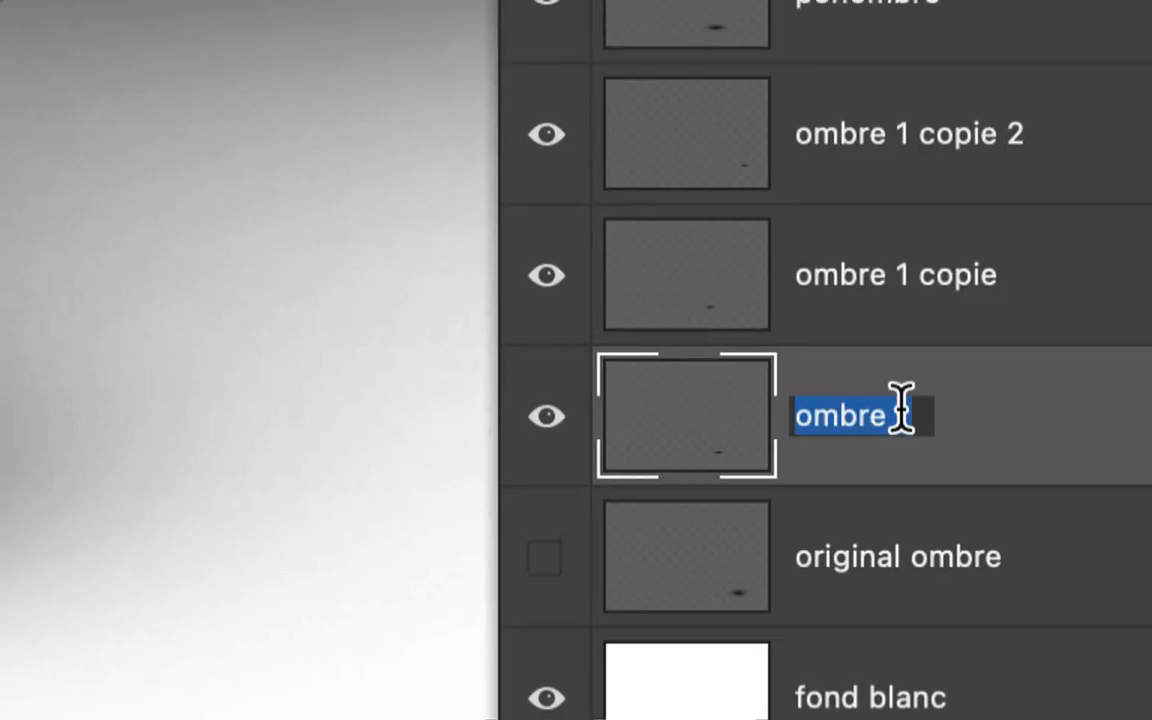
click(902, 412)
key(BackSpace)
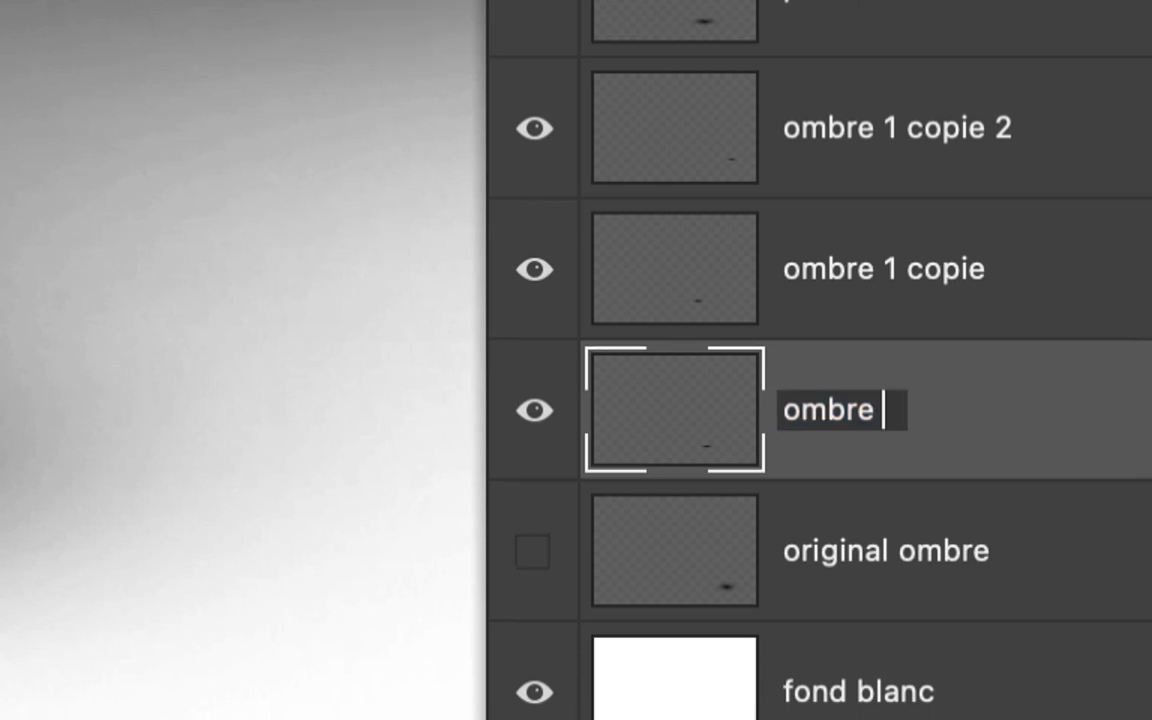
text(avant-gauche)
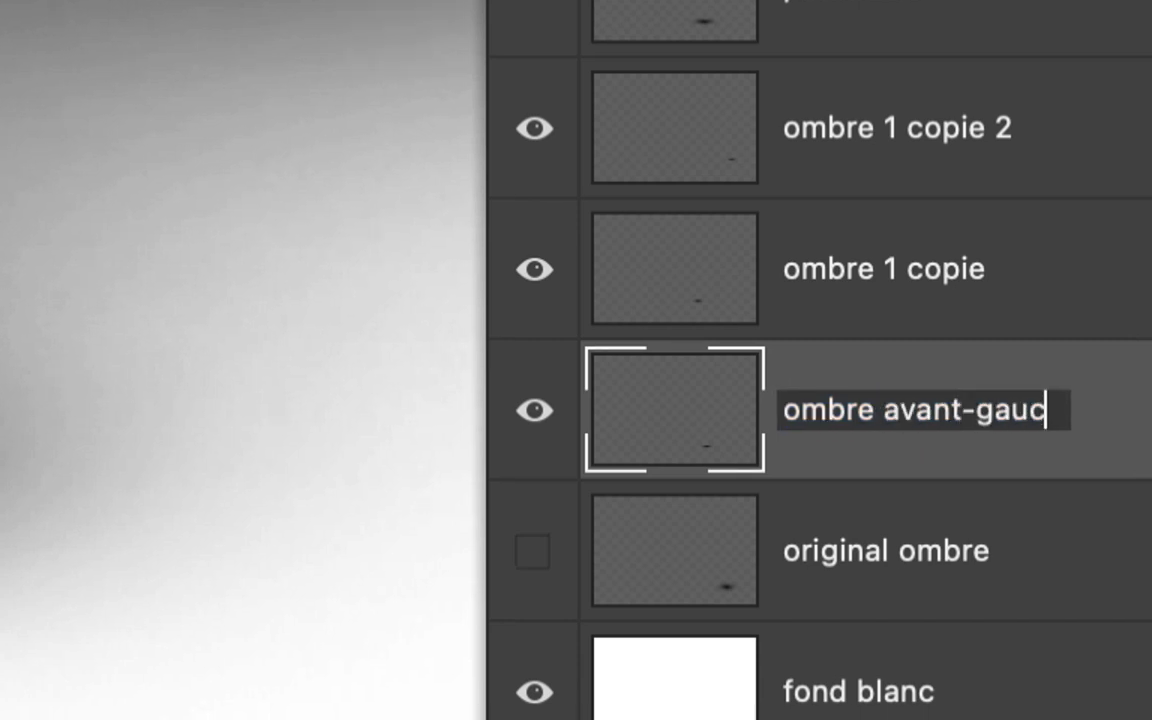
key(Return)
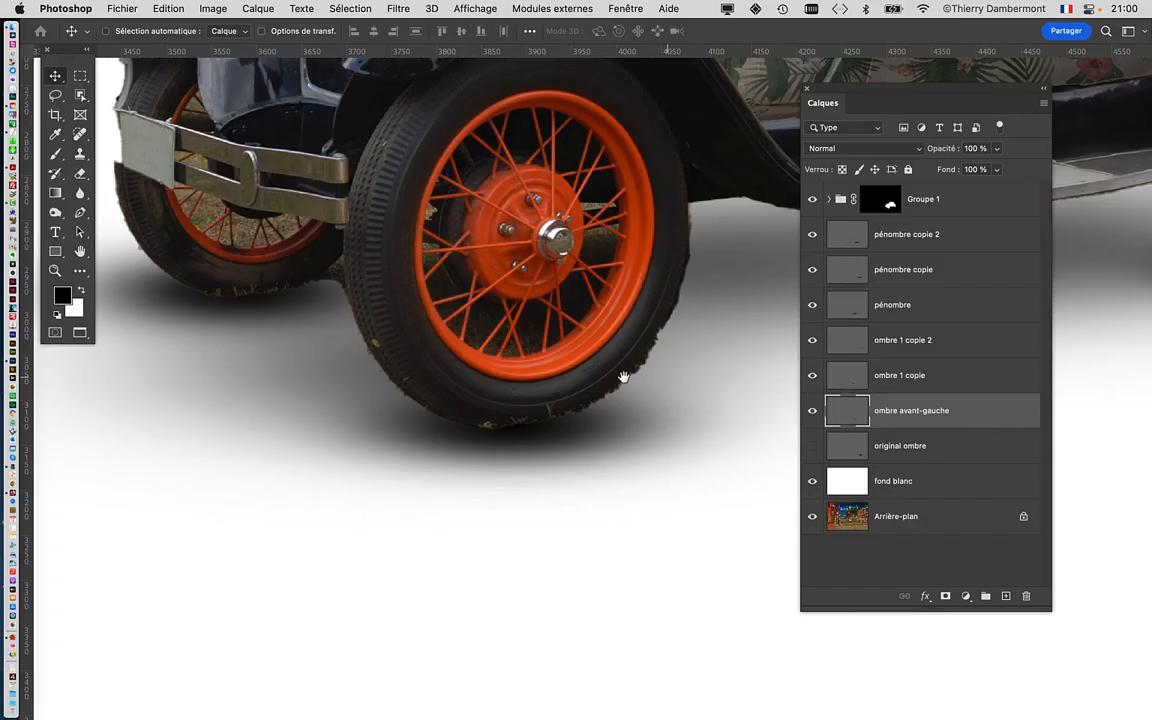
- Toggle the ombre 1 copie layer's visibility to identify its wheel shadow, and rename it "ombre avant-droite"
drag(623, 376, 237, 481)
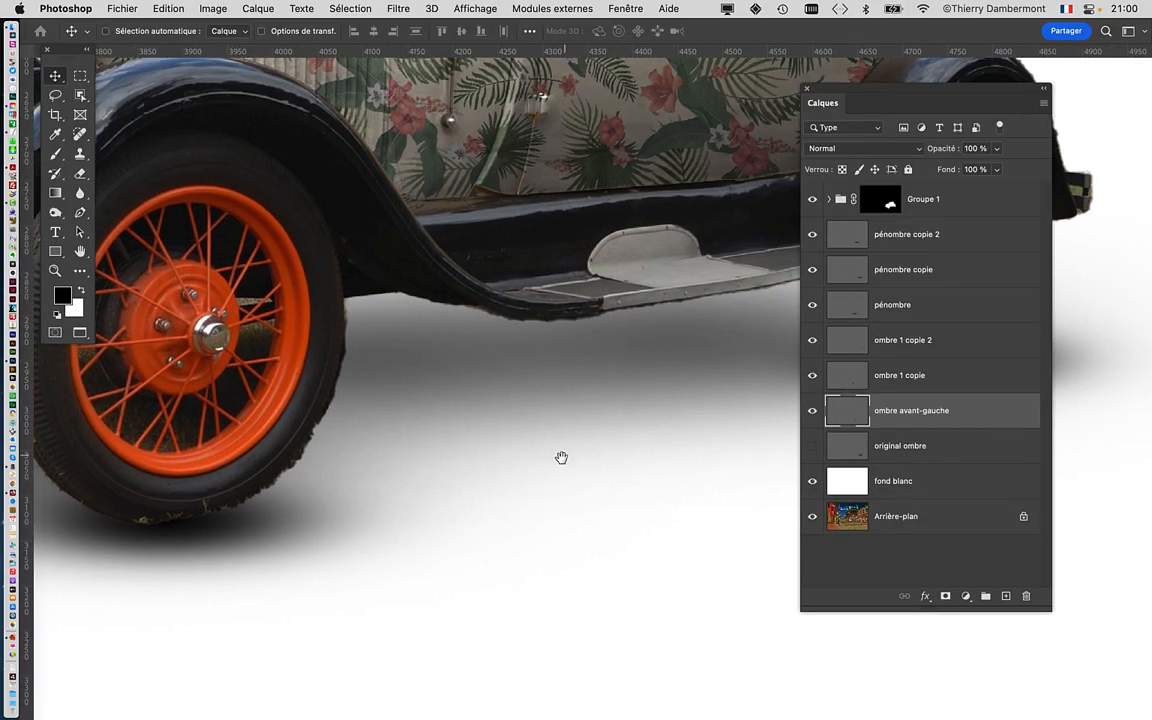
drag(560, 458, 880, 447)
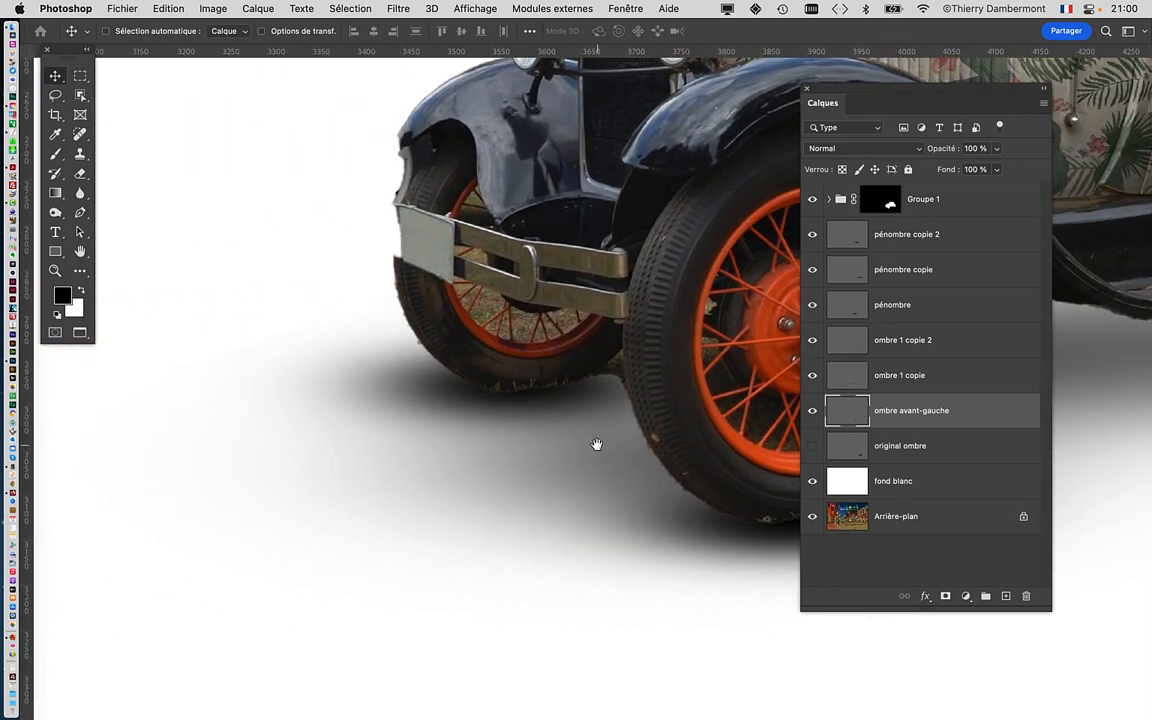
click(813, 376)
click(820, 376)
click(813, 376)
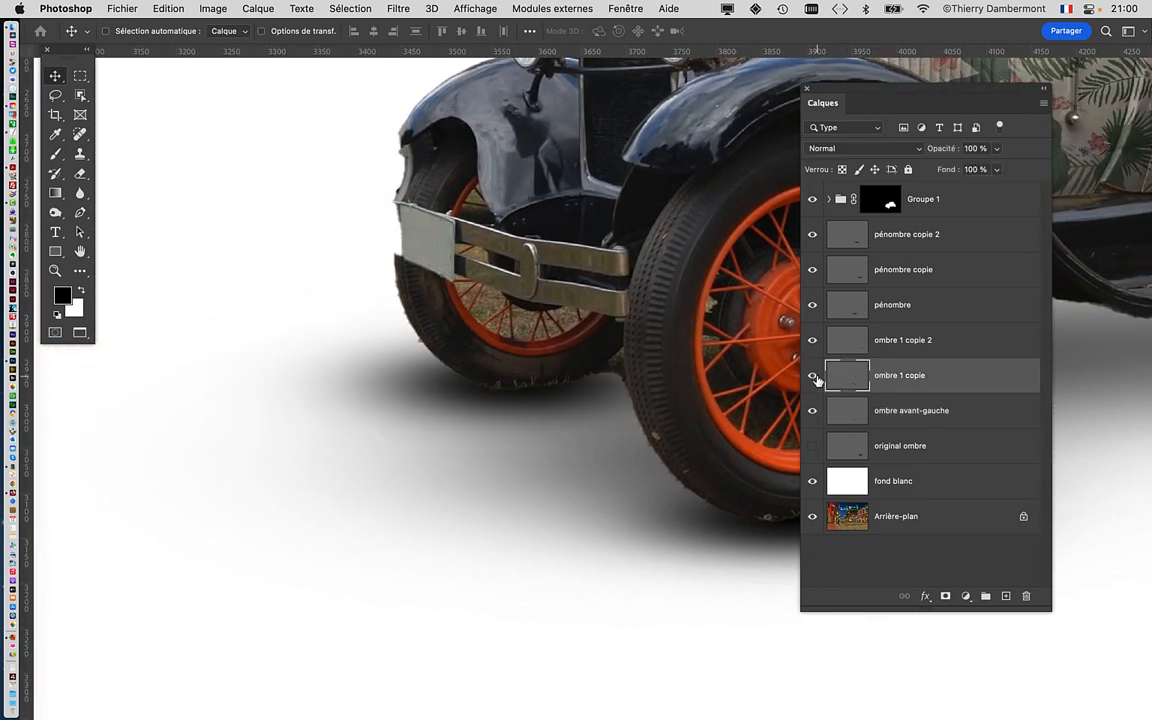
click(813, 376)
click(814, 377)
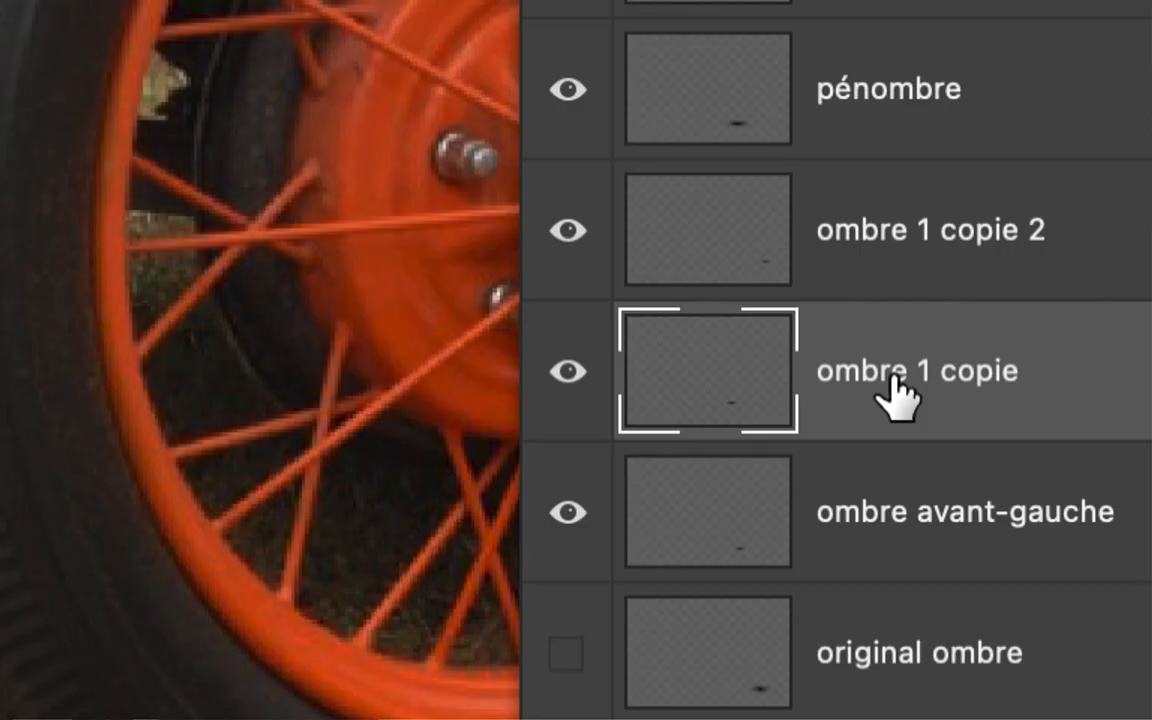
double_click(896, 377)
drag(898, 377, 1011, 377)
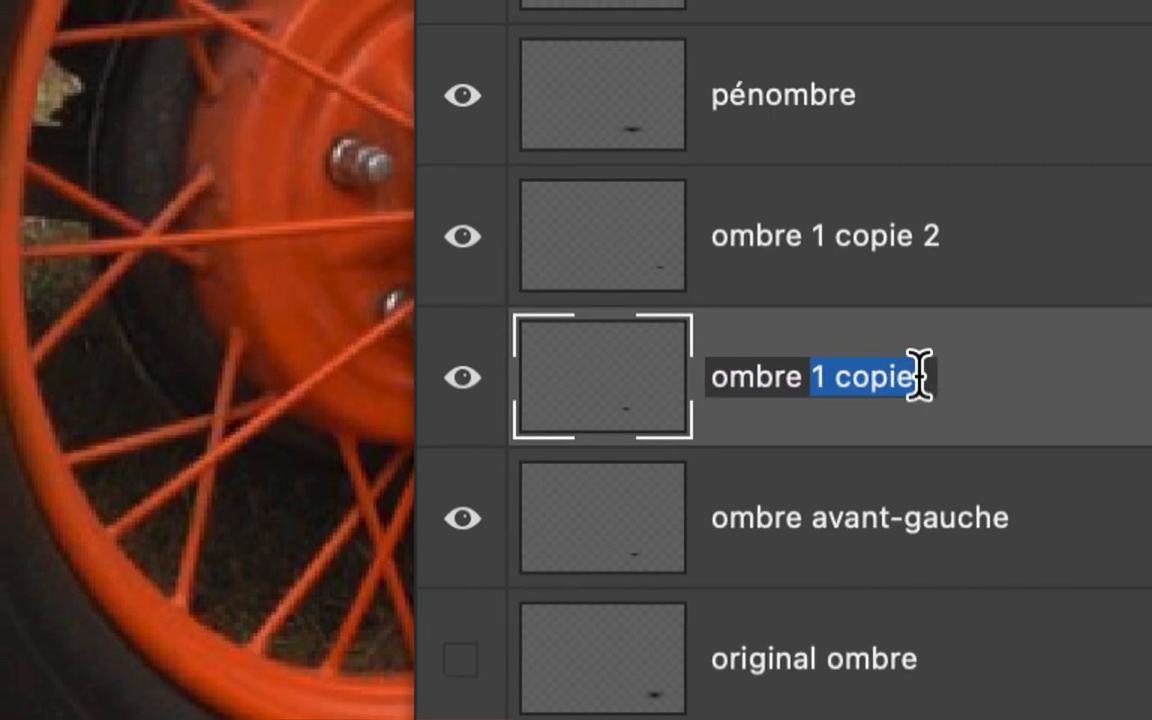
text(a)
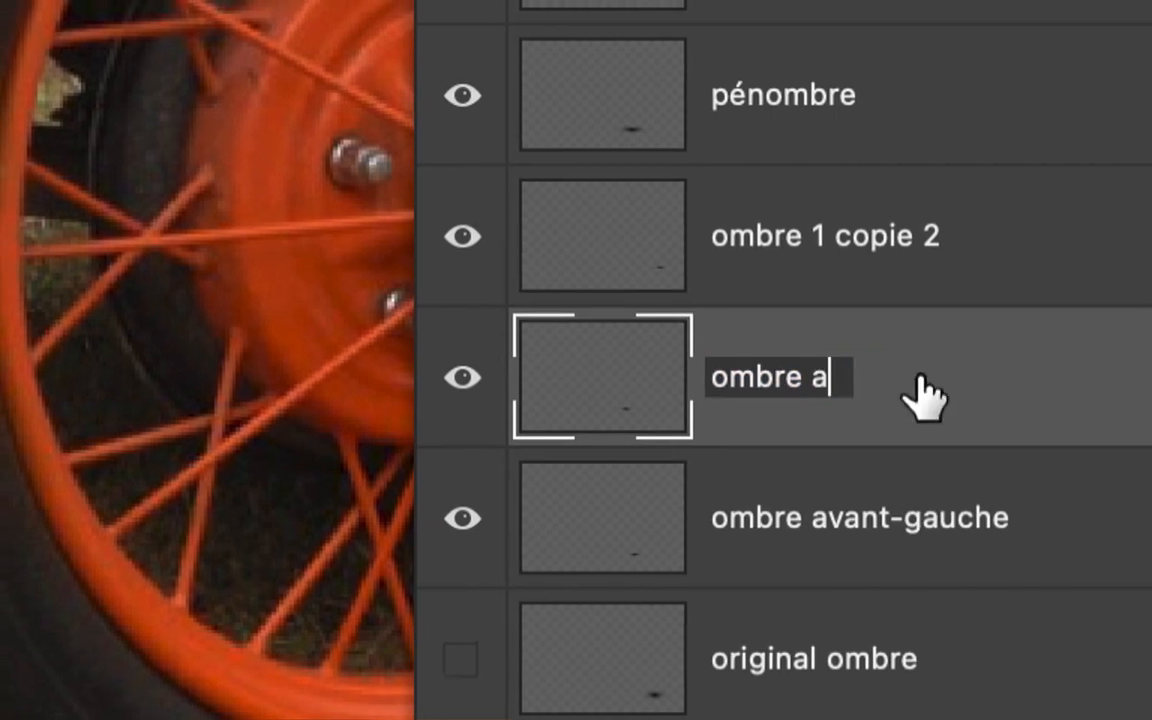
text(vant-droite)
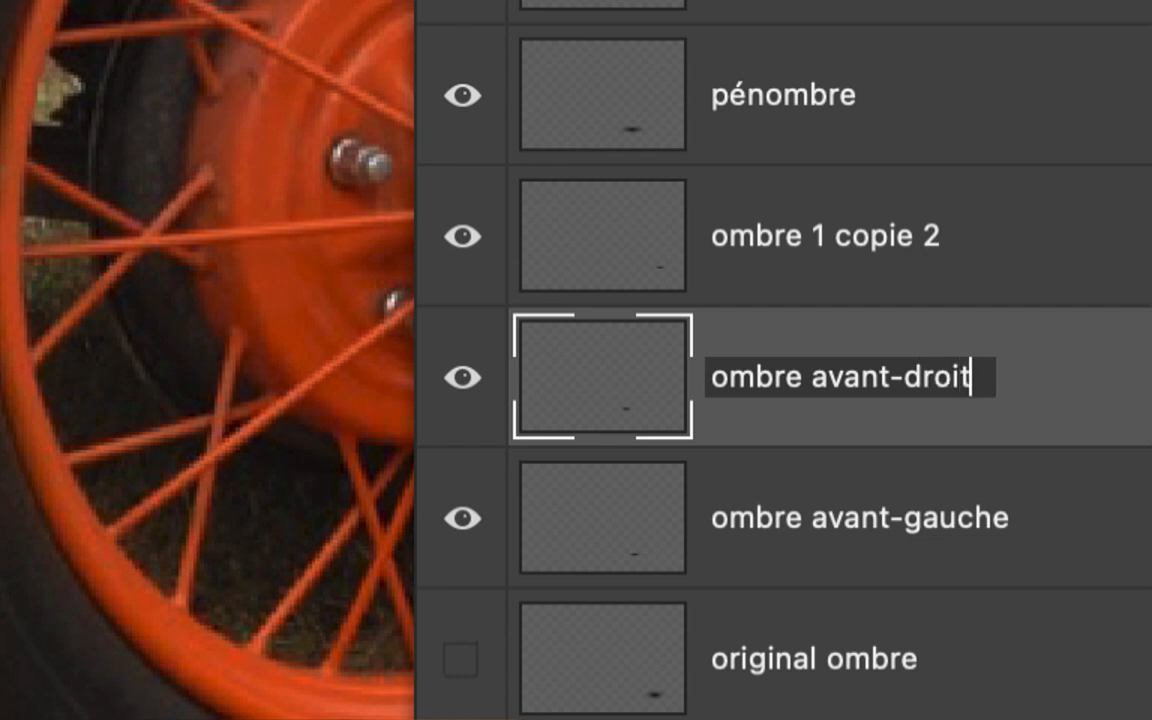
key(Return)
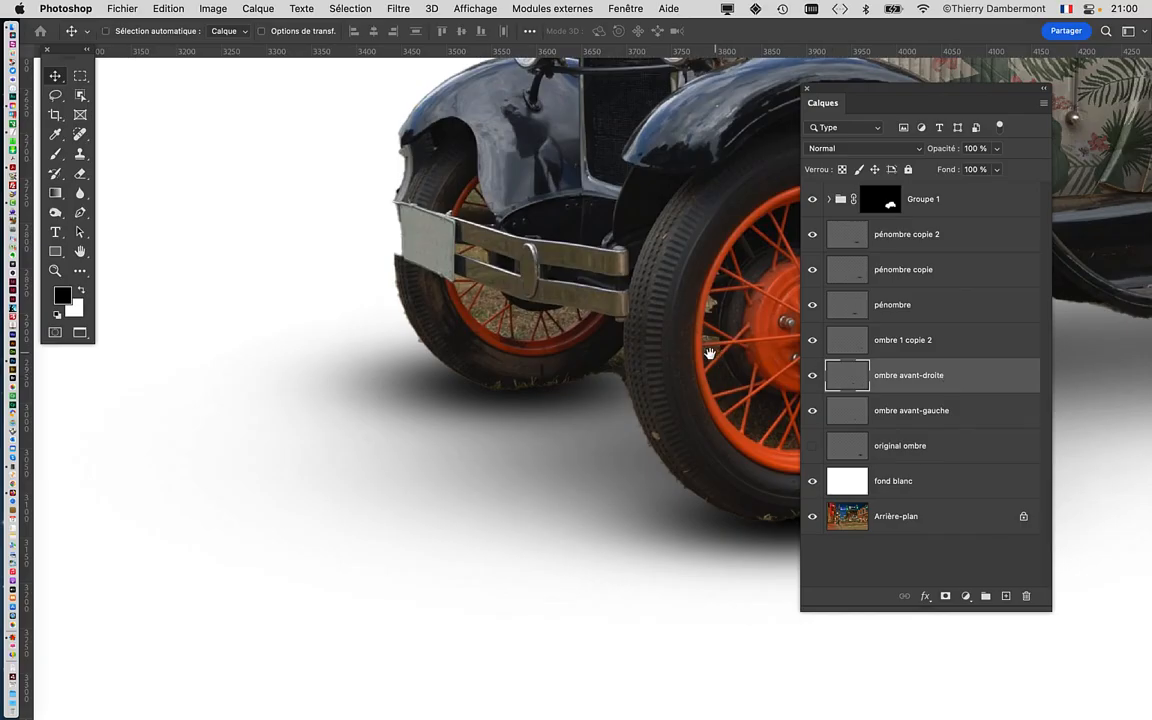
- Check the rear wheel's shadow layer, ombre 1 copie 2, and duplicate it onto the empty ground below the wheel
drag(709, 353, 293, 357)
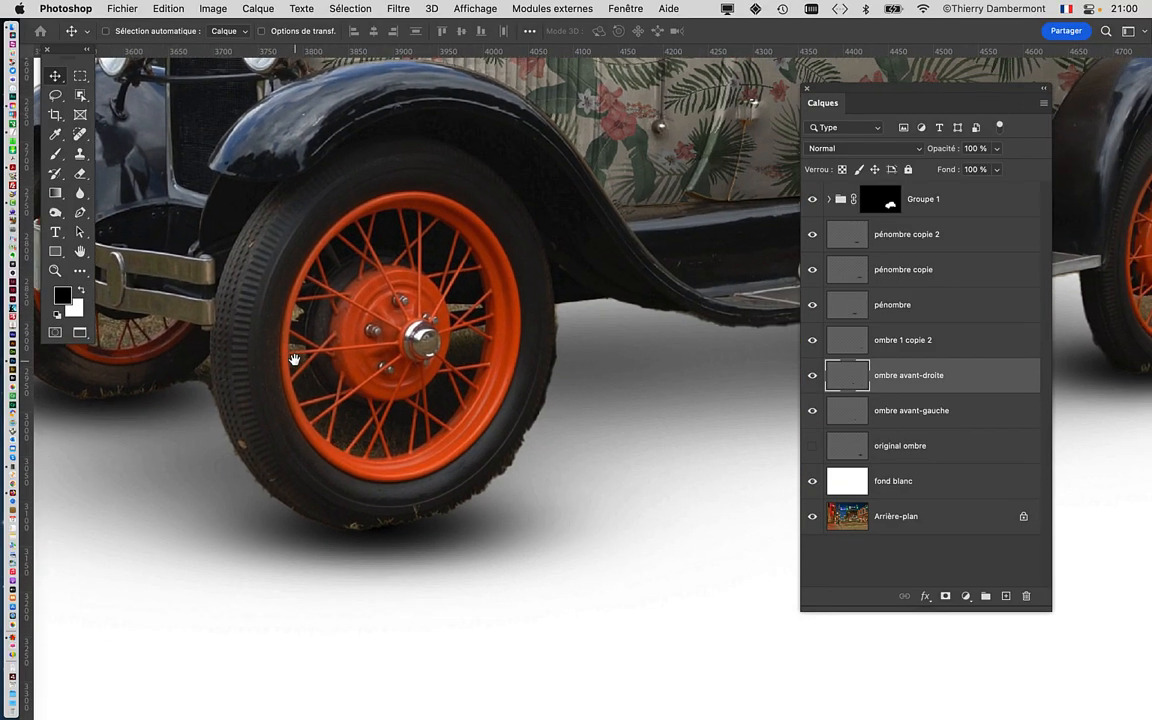
drag(576, 378, 155, 398)
drag(518, 394, 398, 443)
scroll(398, 443, down, 1)
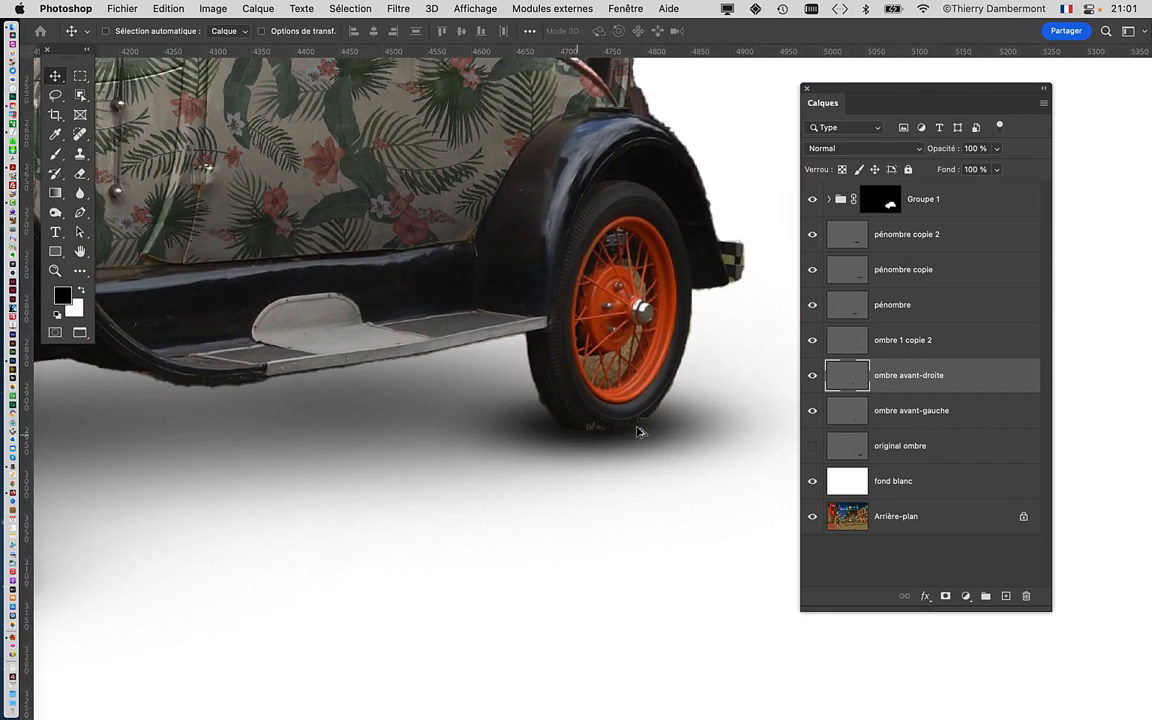
click(813, 341)
click(813, 341)
click(813, 341)
click(813, 341)
click(851, 347)
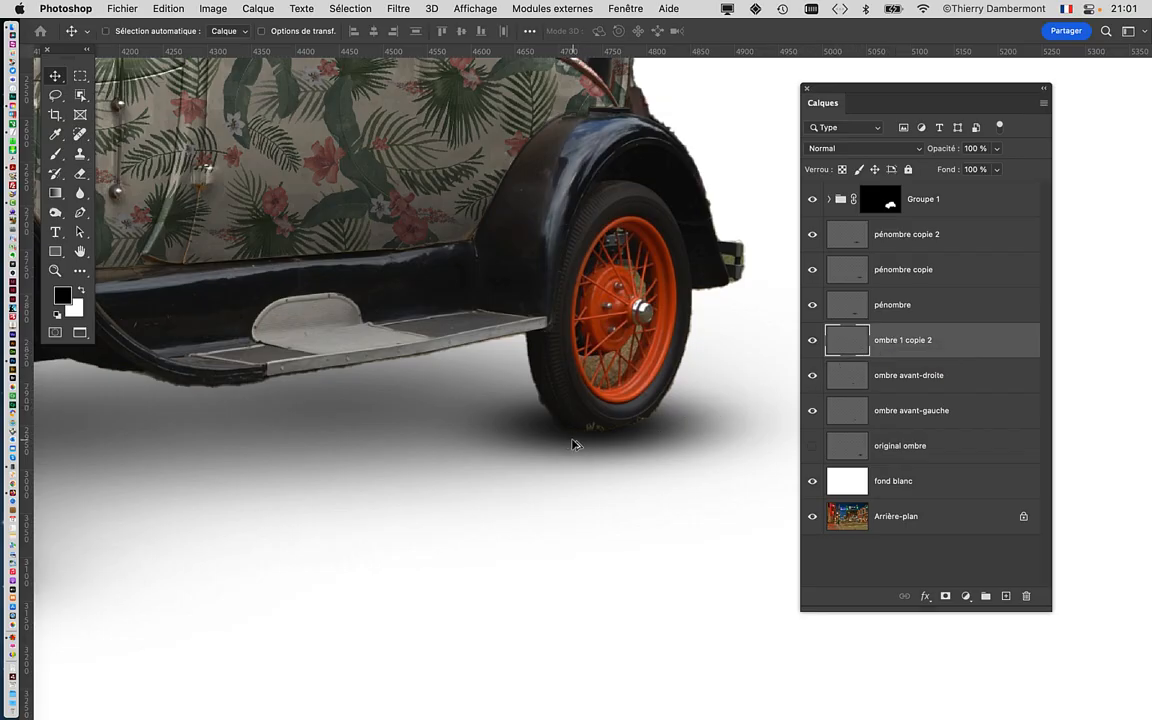
drag(572, 441, 480, 566)
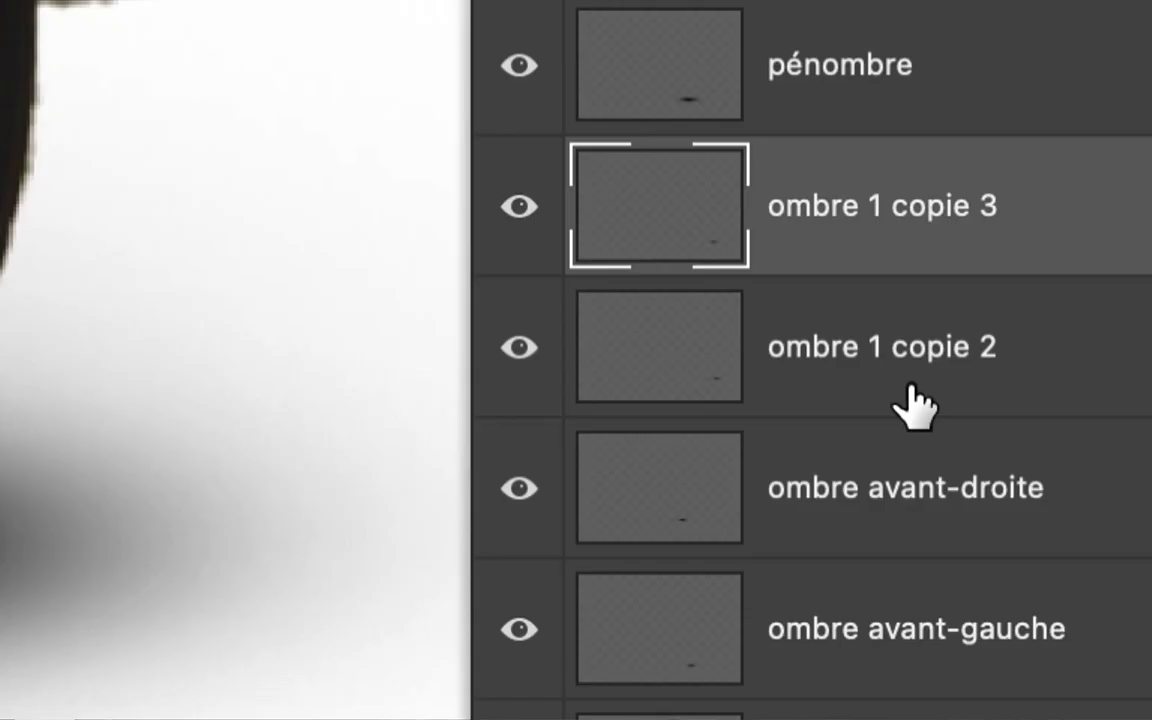
- Lower the opacity of the ombre 1 copie 2 layer to lighten the rear wheel's shadow
click(910, 388)
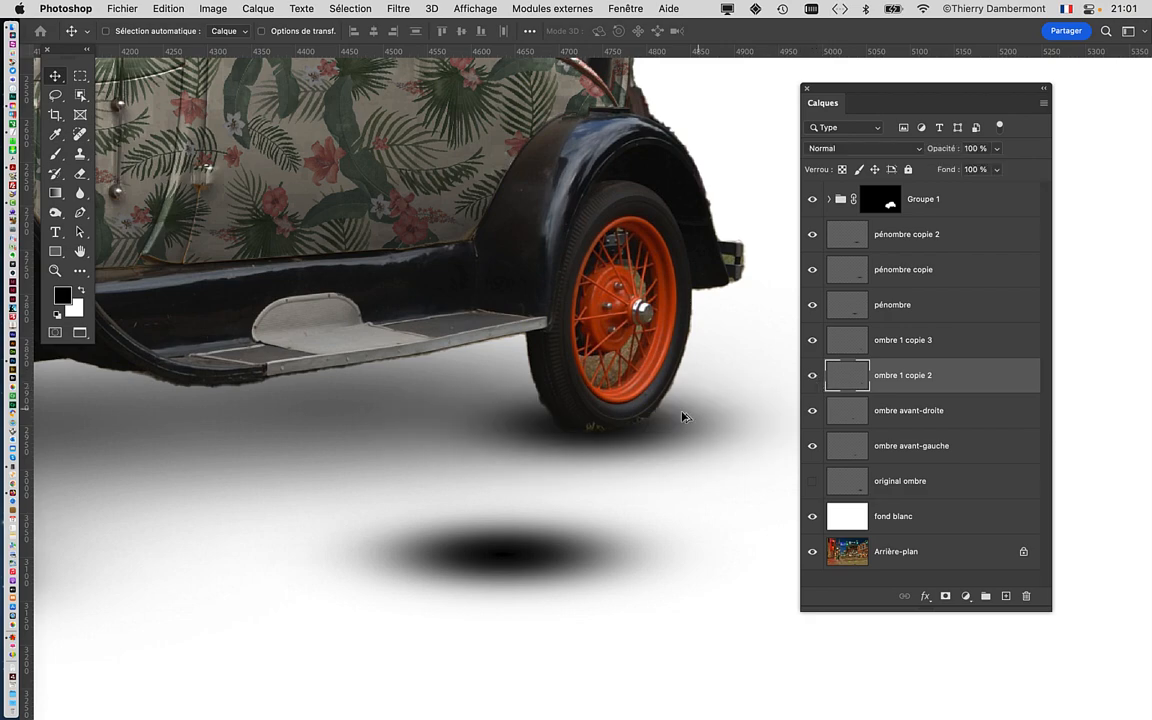
scroll(646, 436, up, 3)
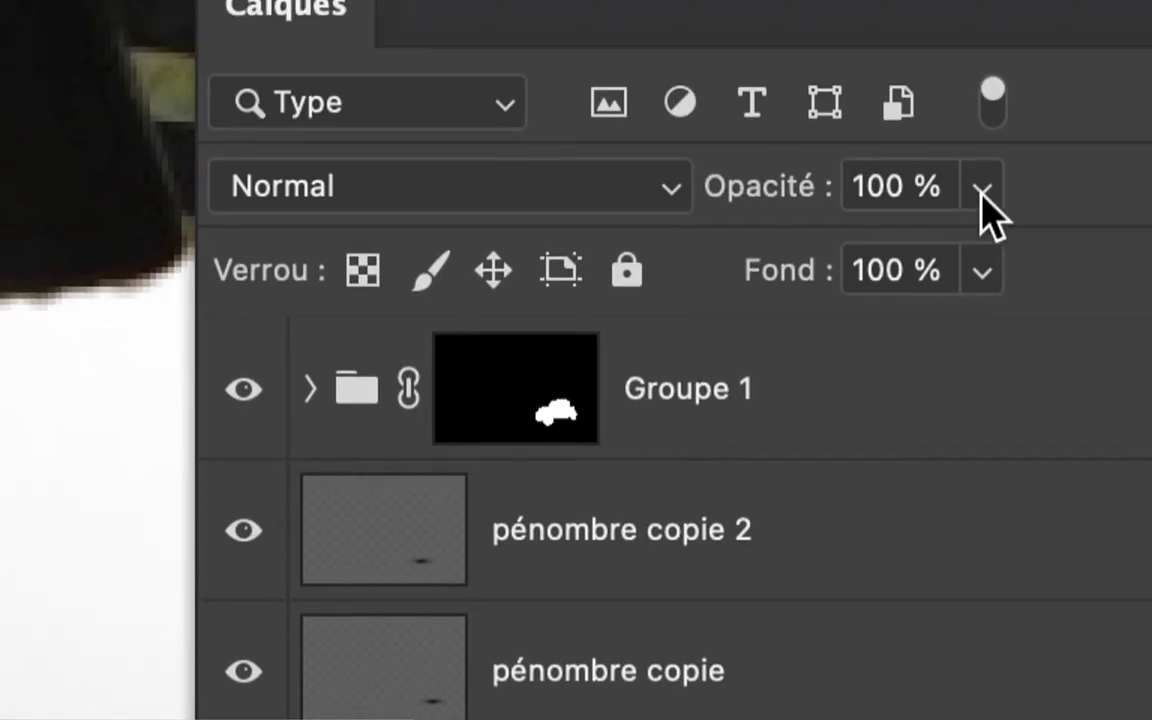
click(981, 192)
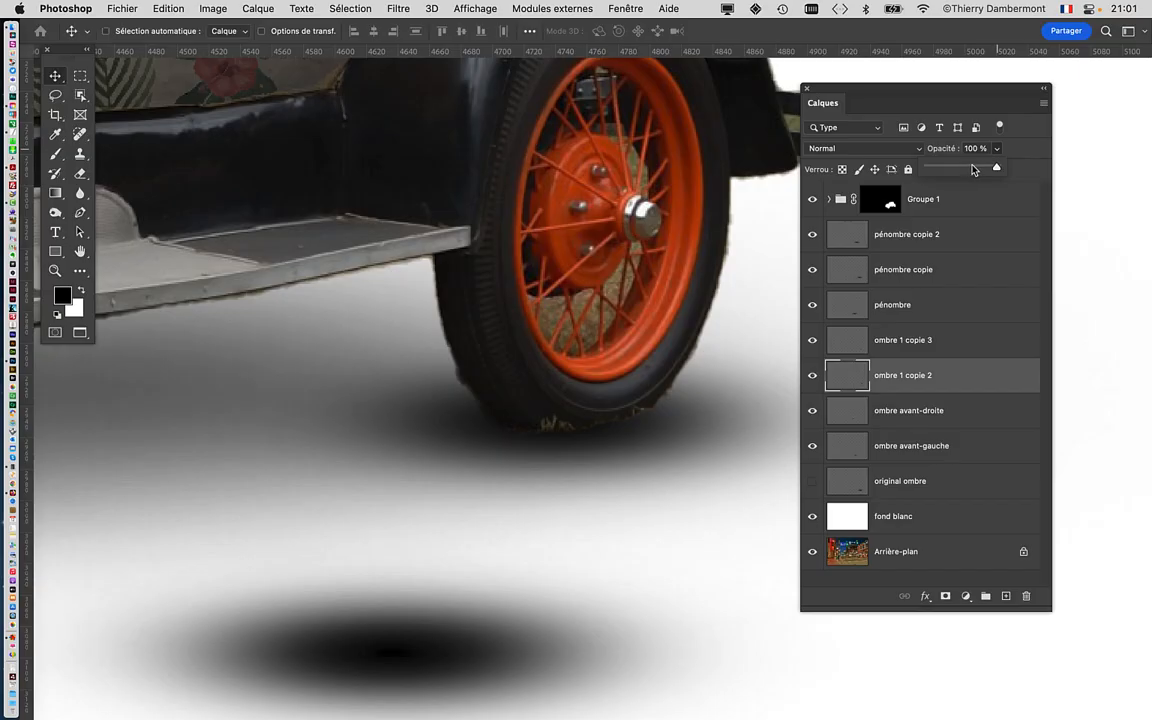
click(972, 167)
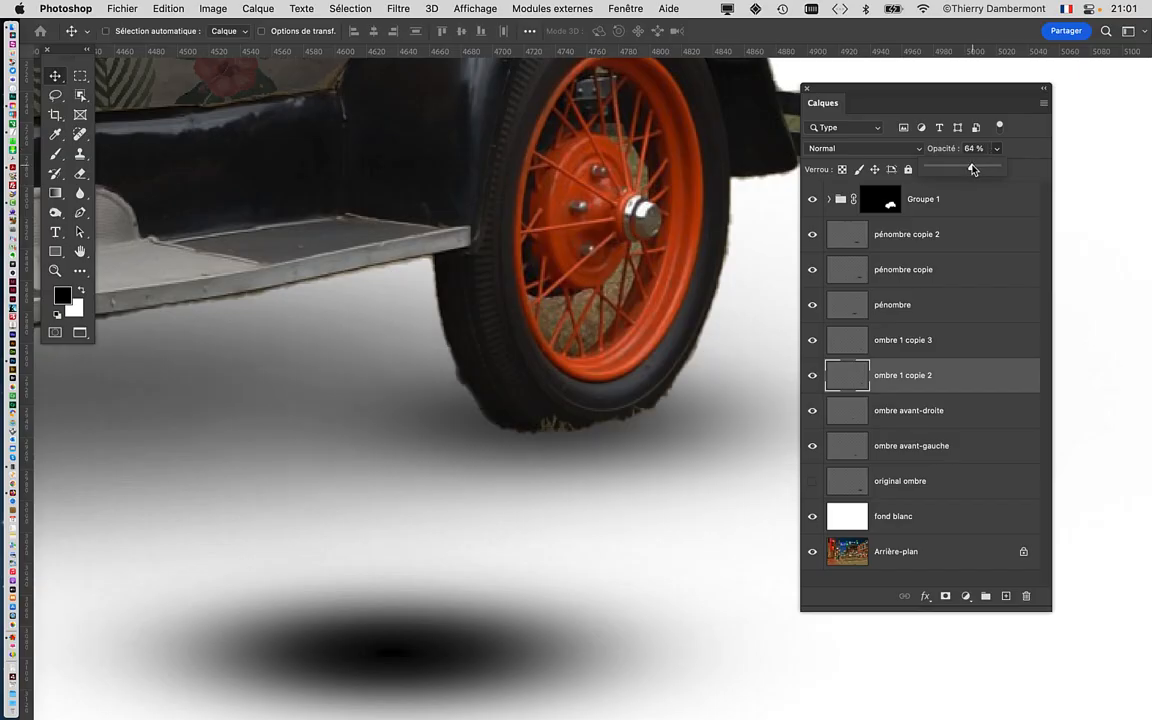
drag(972, 168, 980, 167)
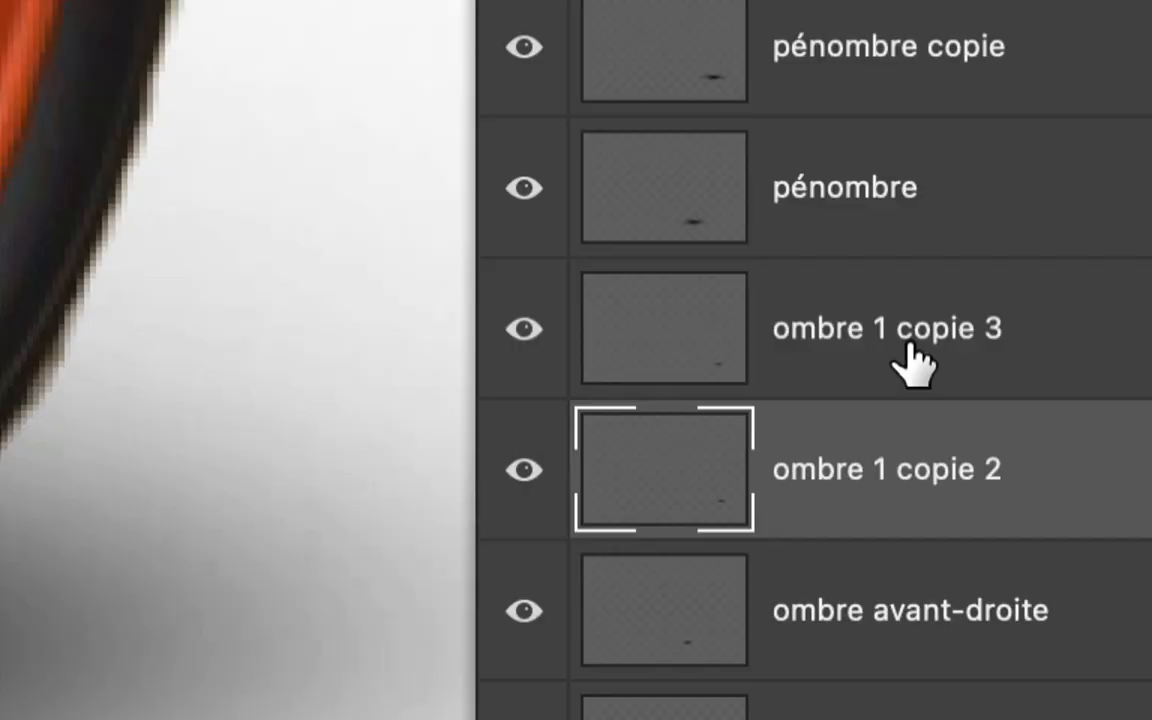
- Move the ombre 1 copie 3 shadow back beneath the rear wheel, over the lighter shadow
click(910, 365)
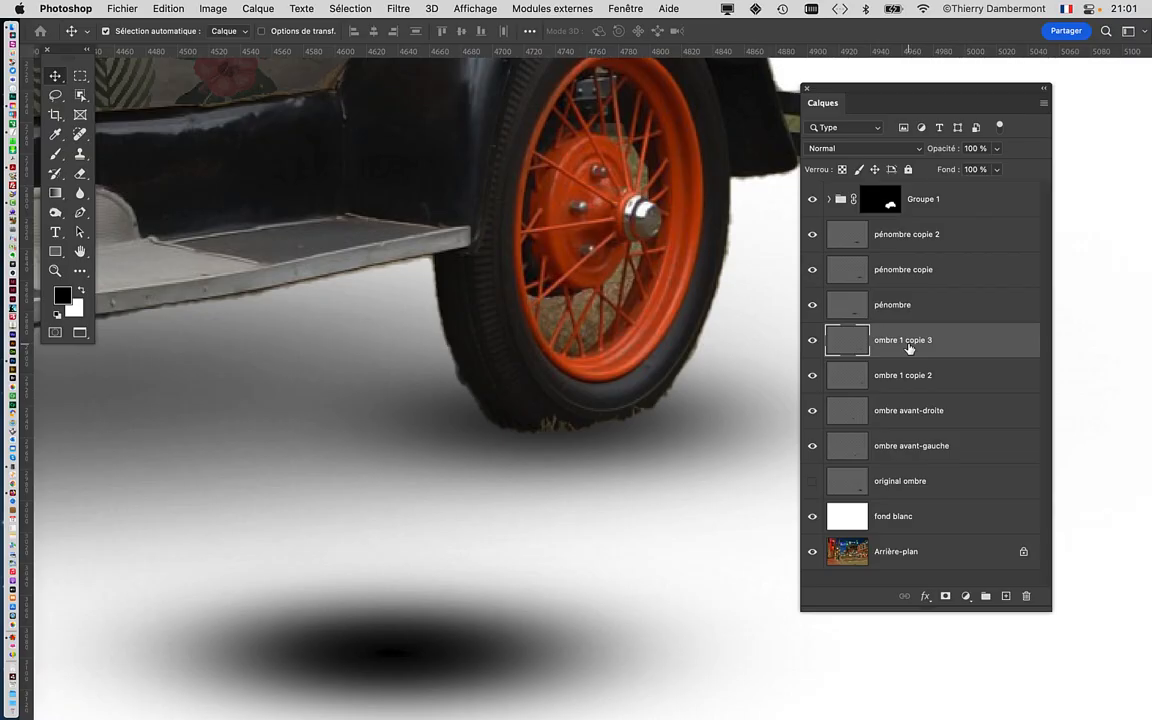
drag(442, 648, 616, 423)
scroll(432, 514, right, 5)
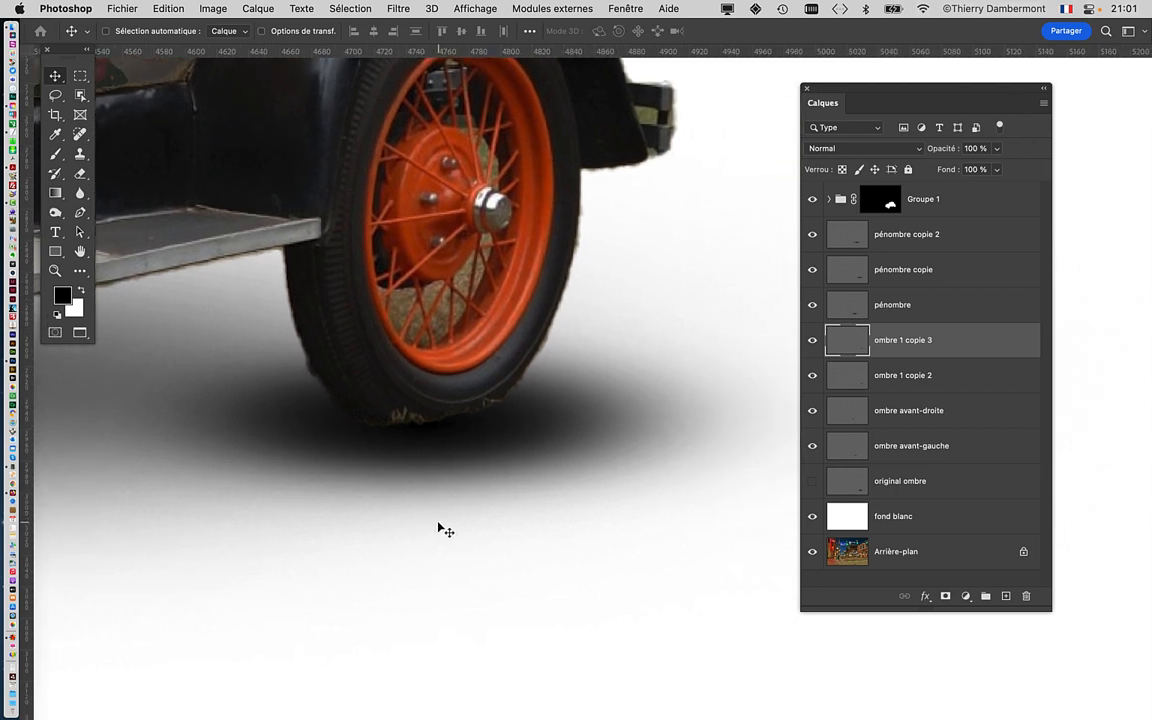
- Scale the ombre 1 copie 3 shadow proportionally from its centre to about 37% and adjust its position under the tyre
key(super+t)
scroll(407, 470, down, 2)
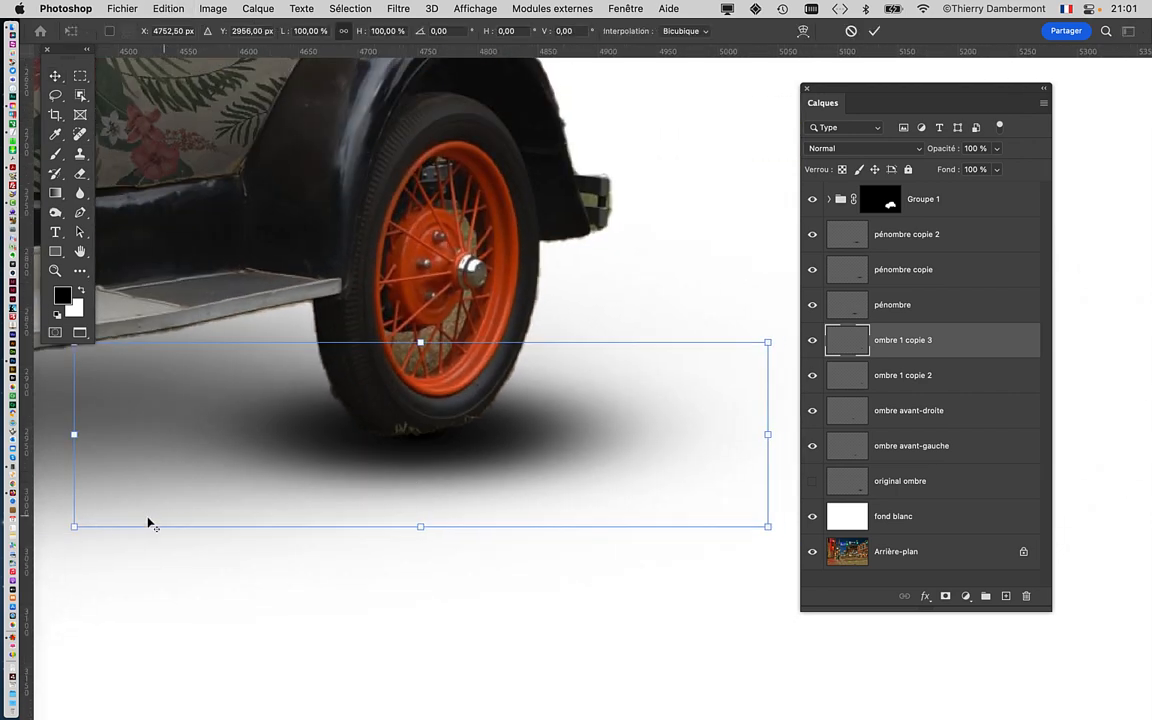
drag(78, 524, 293, 469)
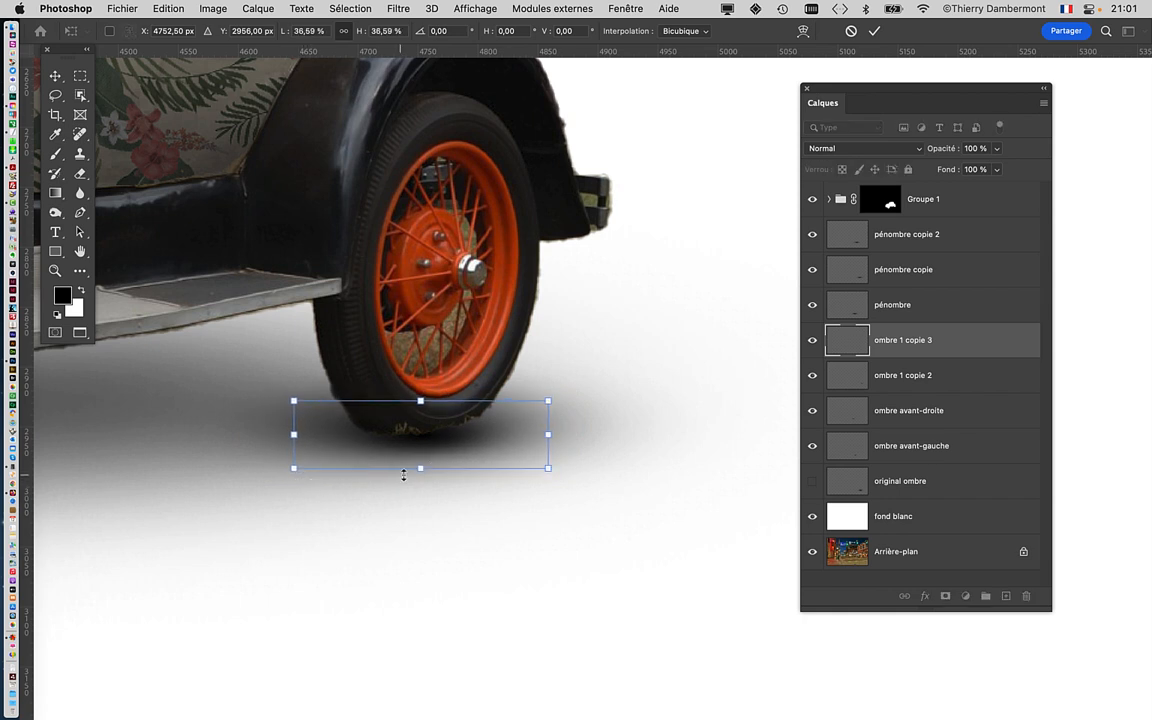
drag(449, 452, 440, 450)
click(875, 33)
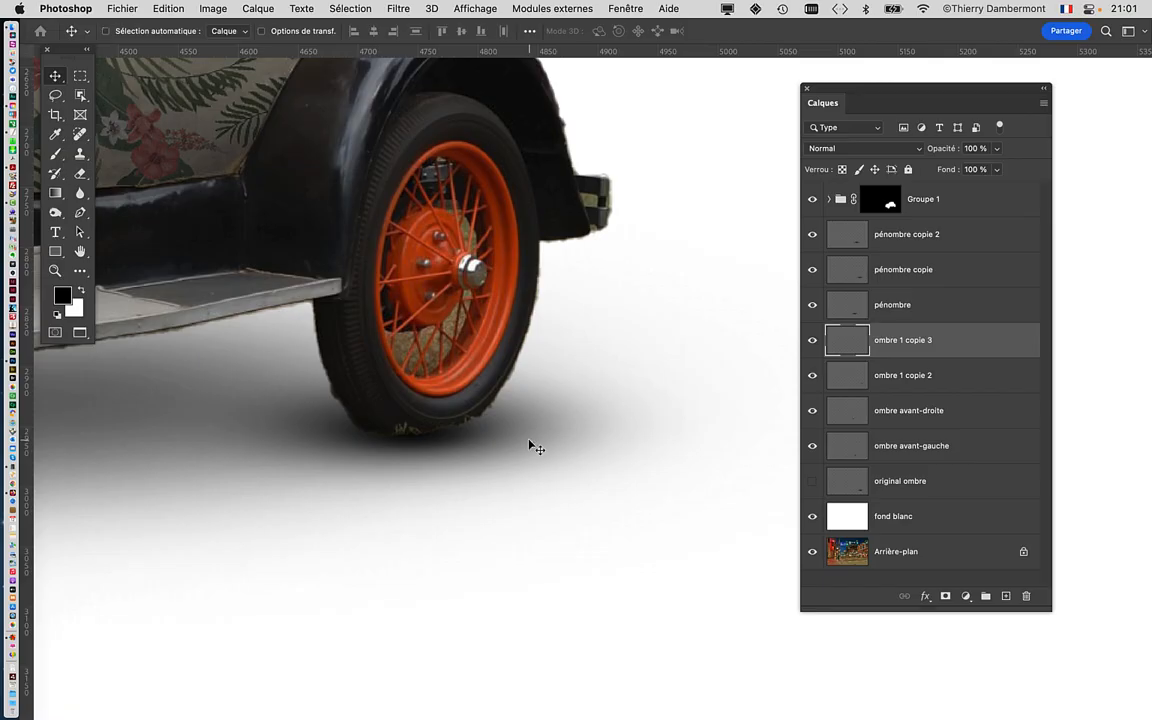
- Check the rear wheel with the ombre 1 copie 3 and ombre 1 copie 2 shadow layers hidden and shown
click(812, 343)
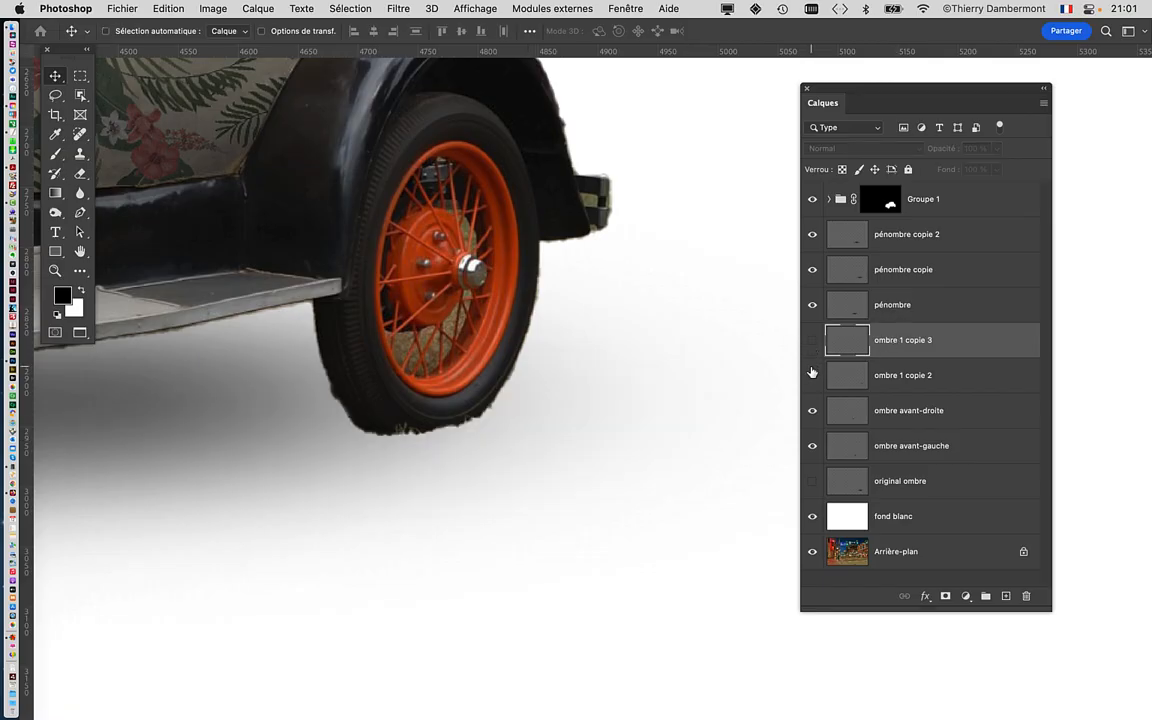
click(812, 378)
click(812, 378)
click(812, 343)
click(812, 343)
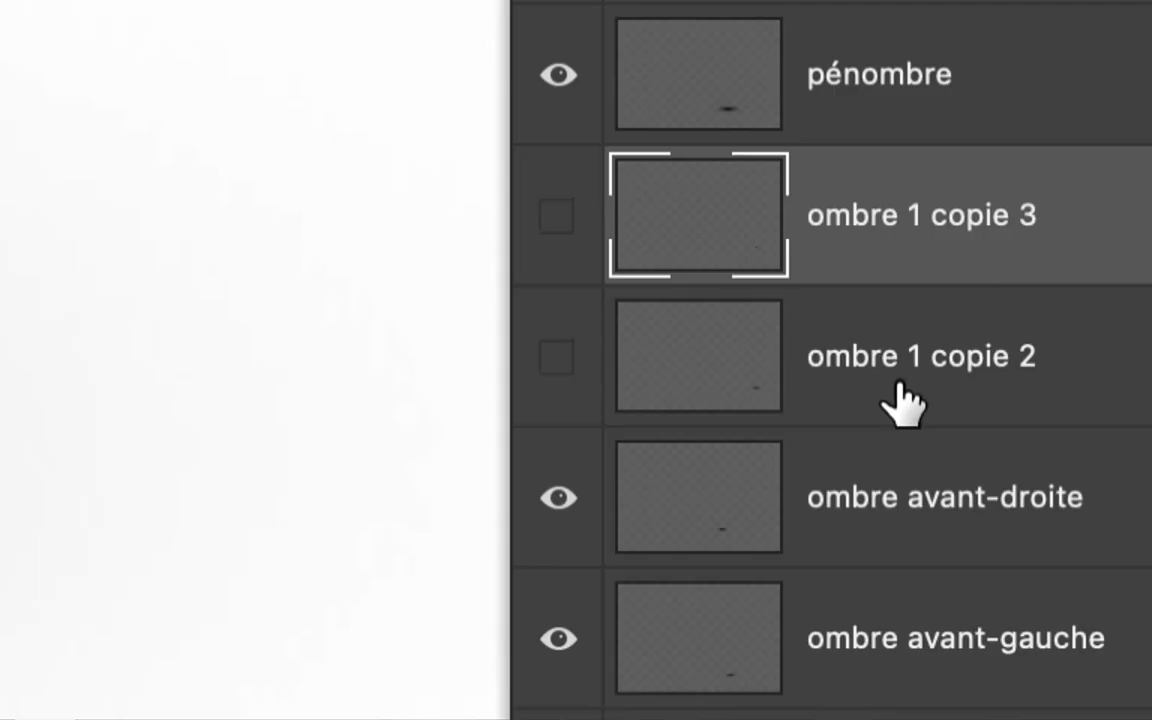
- Compare the rear wheel's ombre 1 copie 2 shadow alone and combined with the ombre 1 copie 3 contact shadow, leaving both visible
click(898, 385)
click(559, 362)
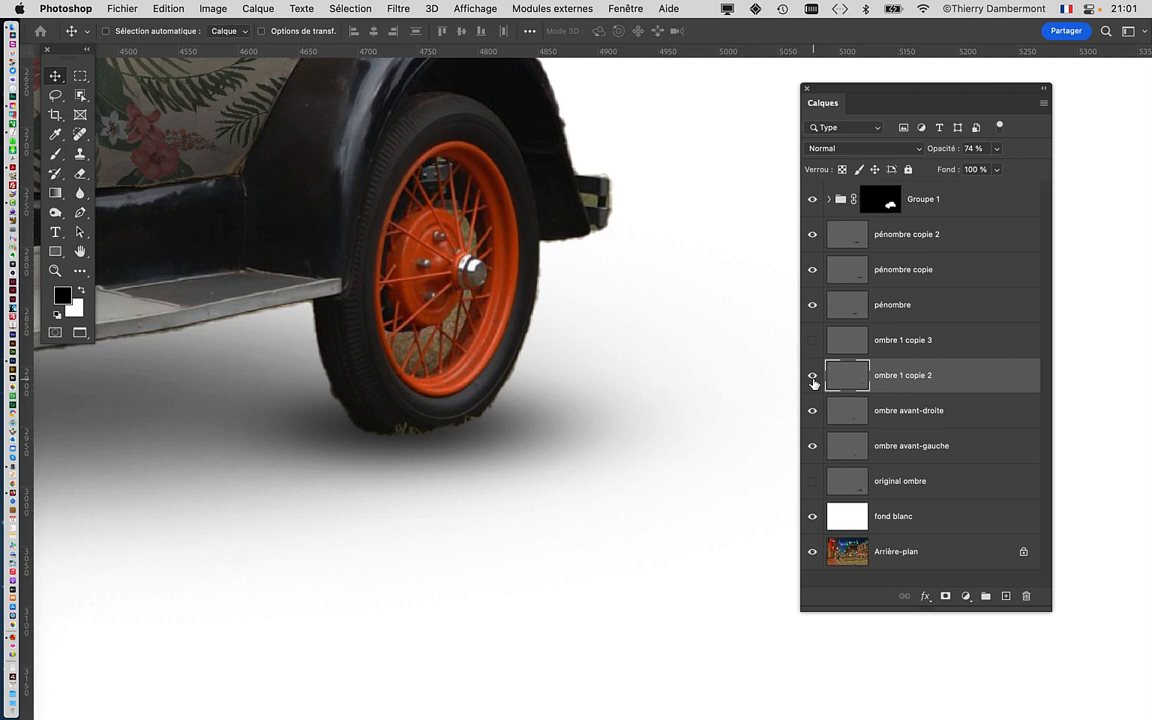
click(812, 378)
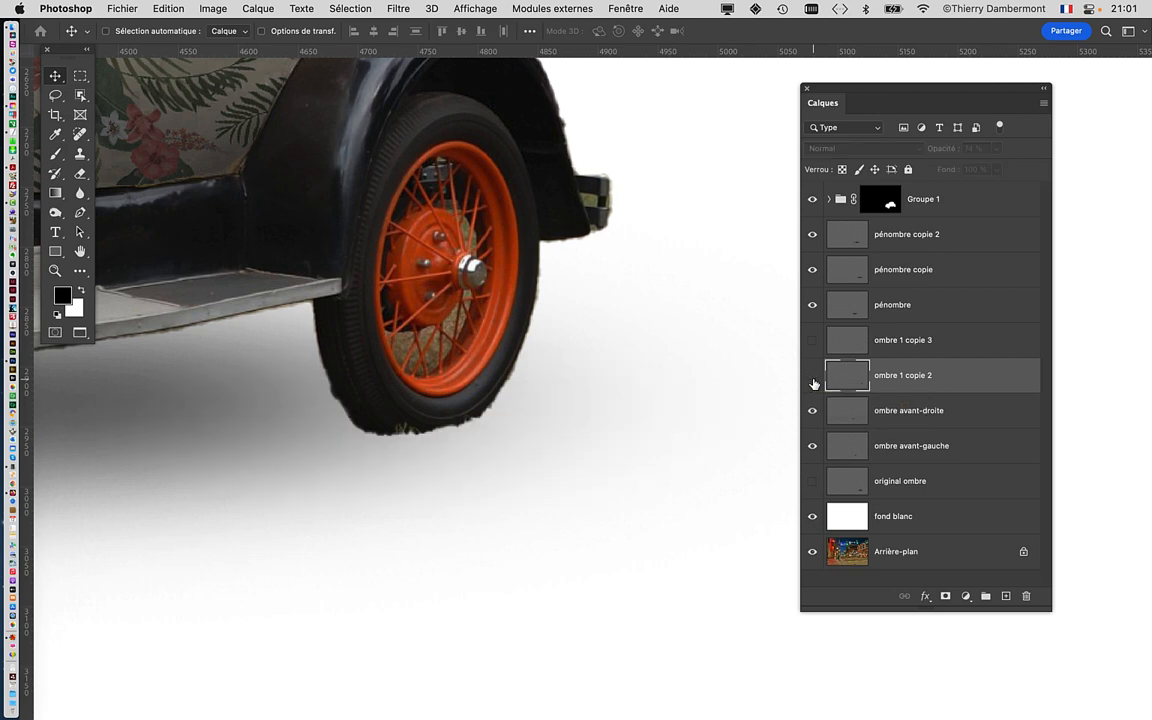
click(812, 378)
click(812, 377)
click(812, 377)
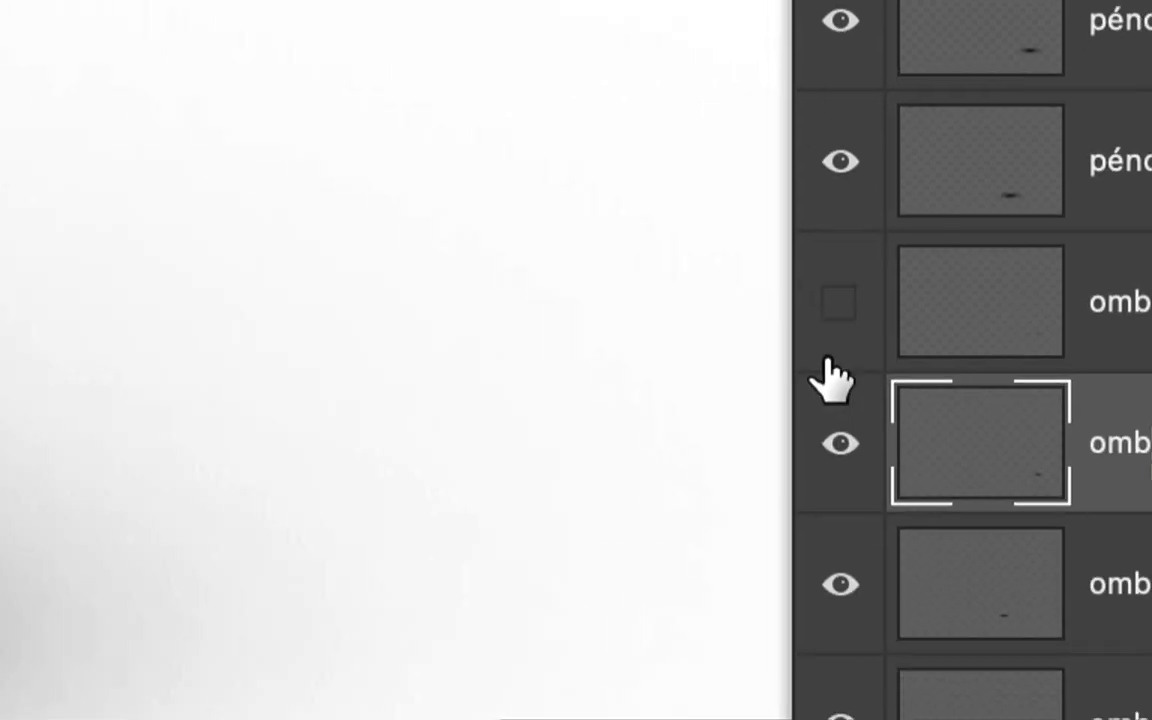
click(424, 399)
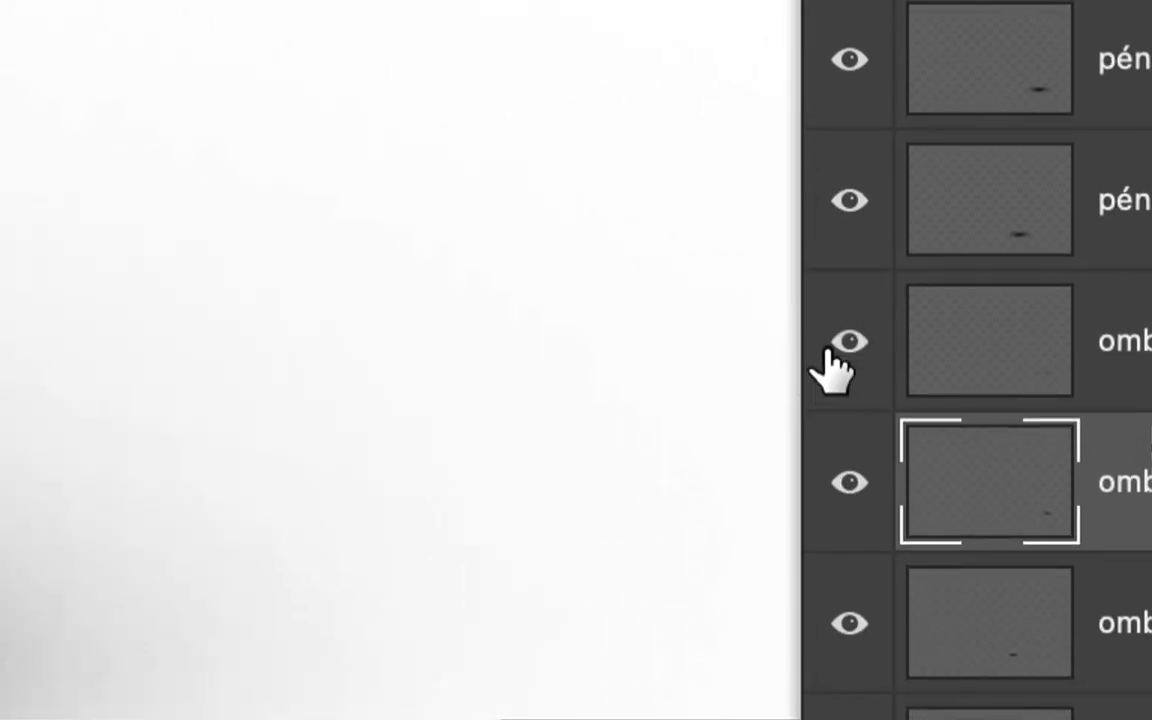
click(857, 352)
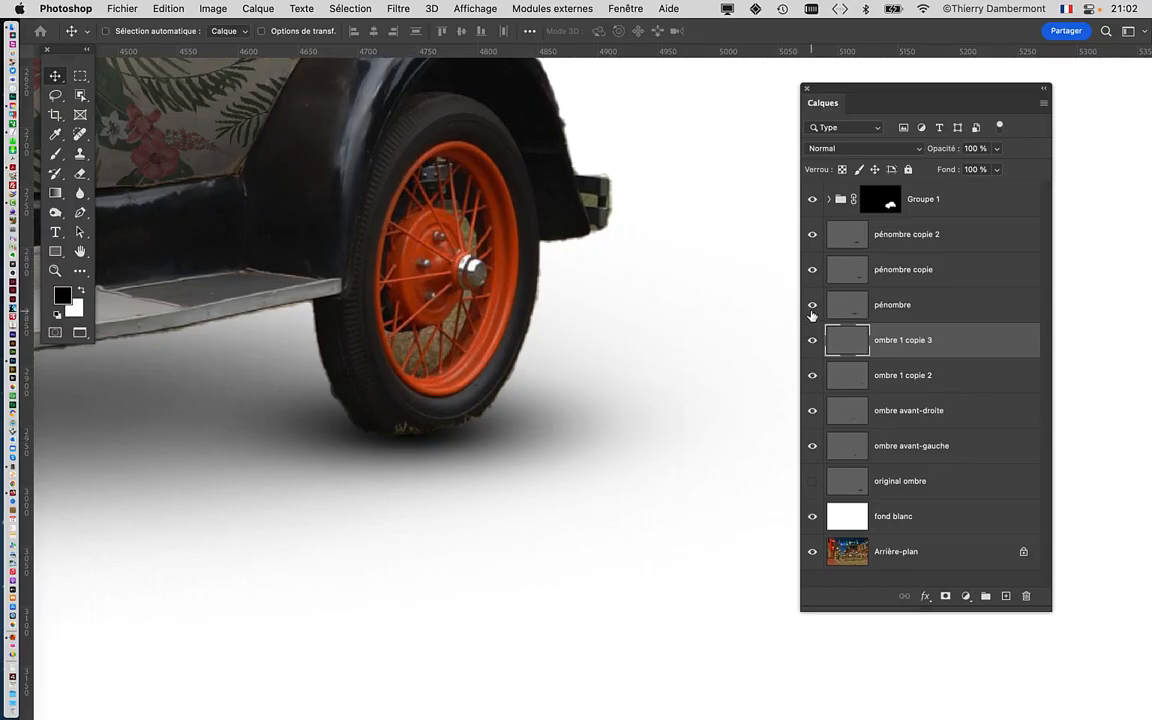
click(812, 341)
click(812, 341)
- Duplicate the ombre avant-gauche shadow of the near front wheel onto the empty ground below the tyre
drag(221, 443, 722, 388)
drag(220, 540, 653, 457)
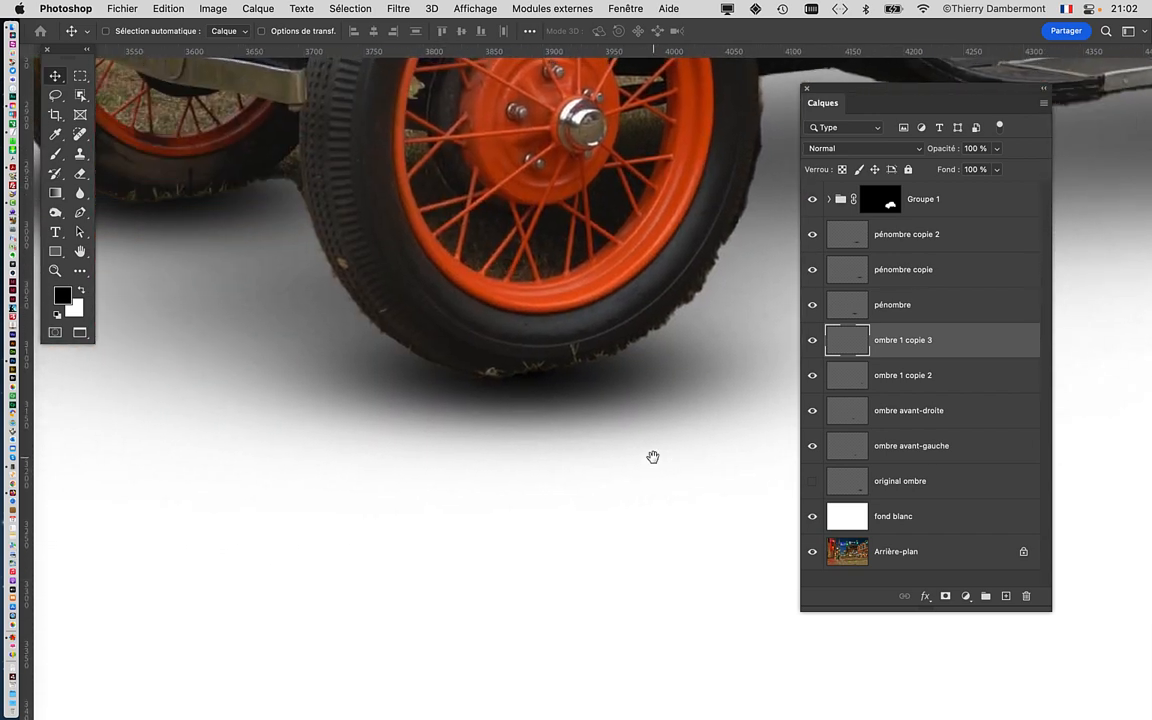
click(812, 446)
click(885, 453)
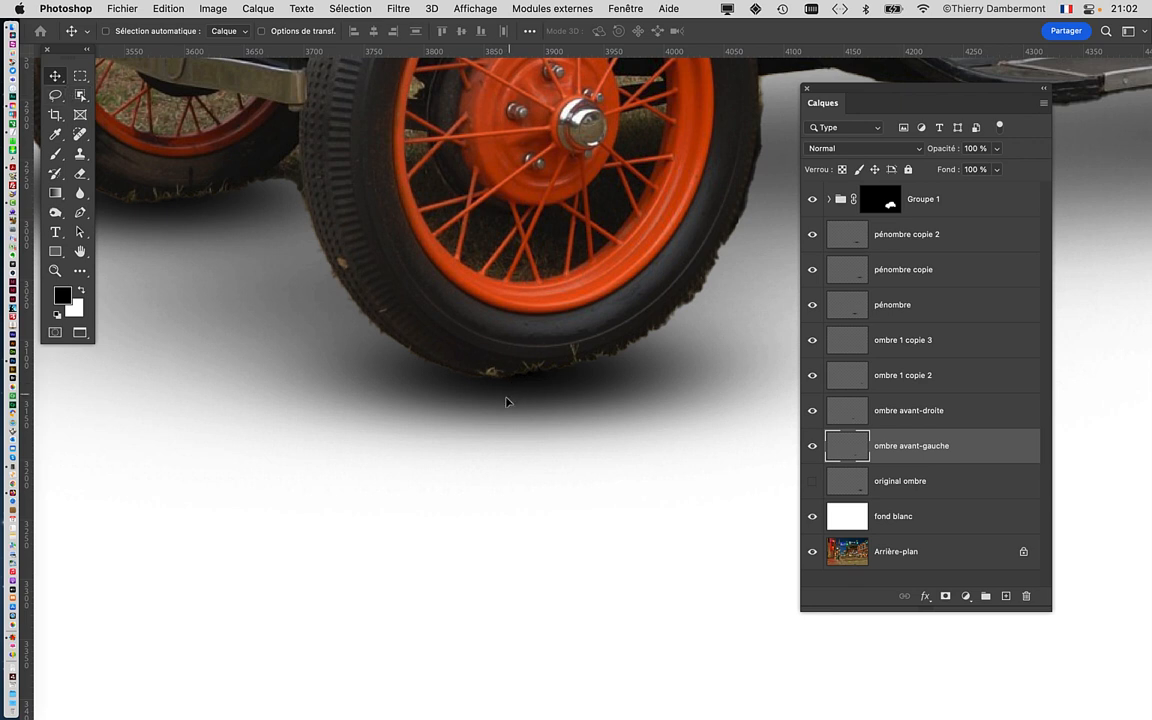
drag(508, 397, 352, 584)
- Lower the opacity of the original ombre avant-gauche layer to 75%
click(881, 489)
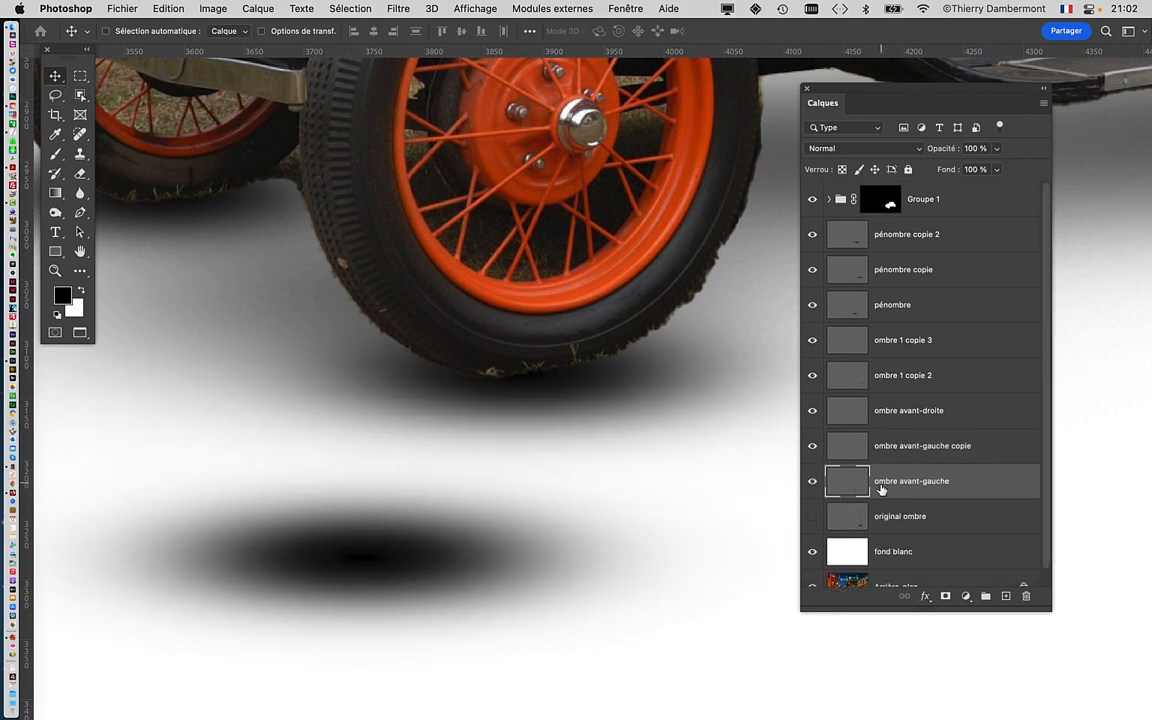
click(997, 148)
drag(968, 169, 981, 170)
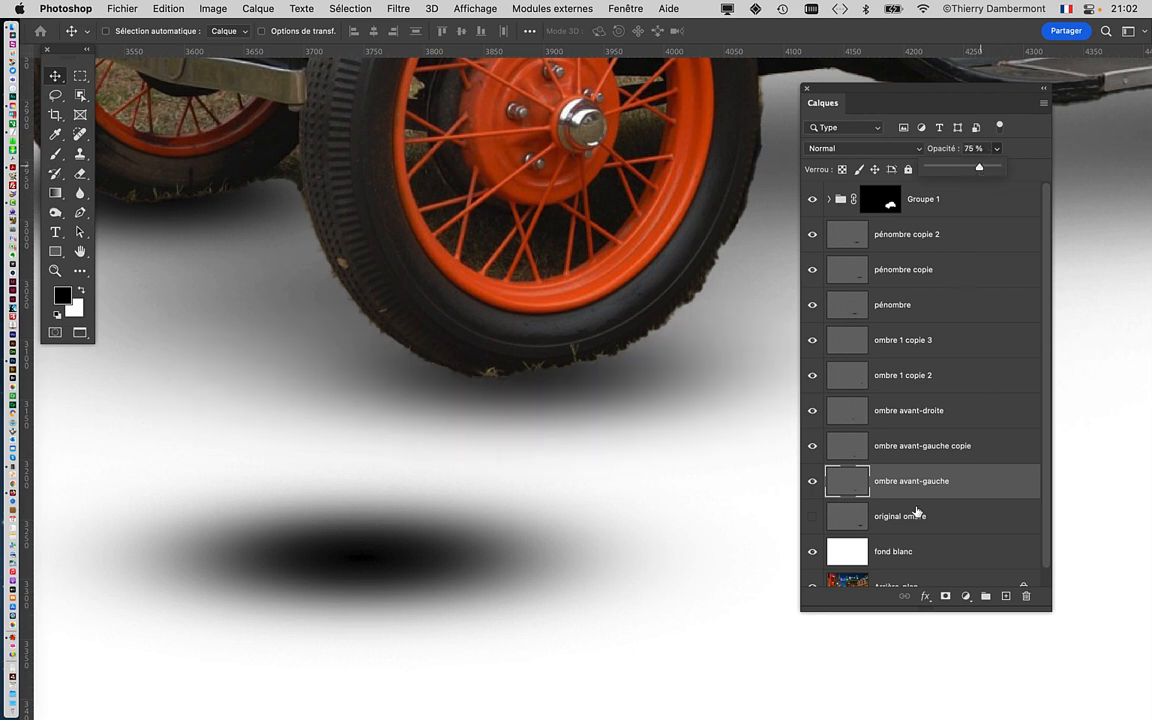
click(812, 516)
click(889, 522)
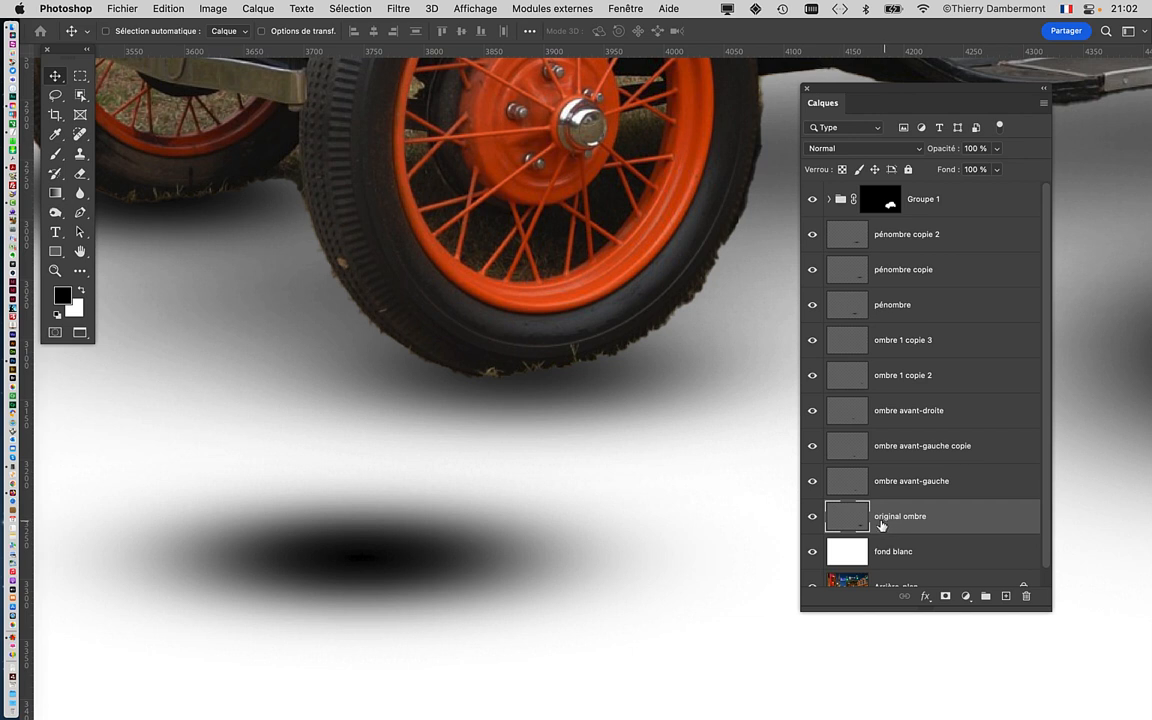
click(813, 518)
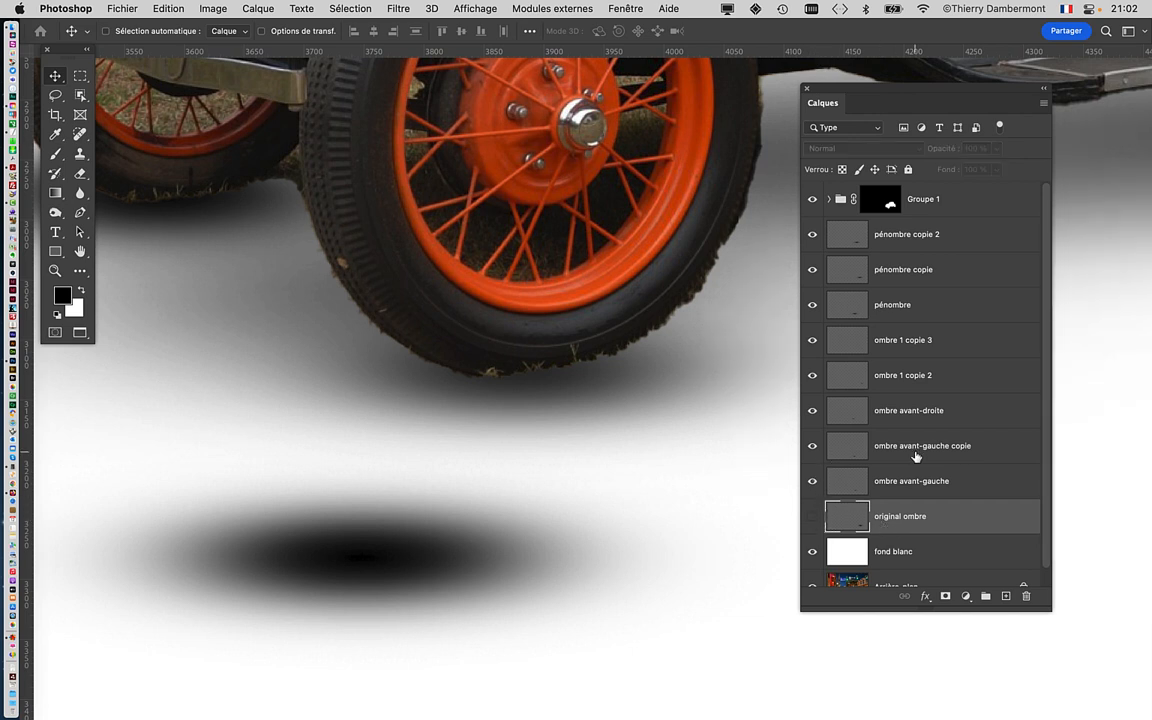
- Identify the ombre avant-gauche copie shadow and move it back beneath the near front wheel, over the lighter shadow
click(850, 455)
click(812, 447)
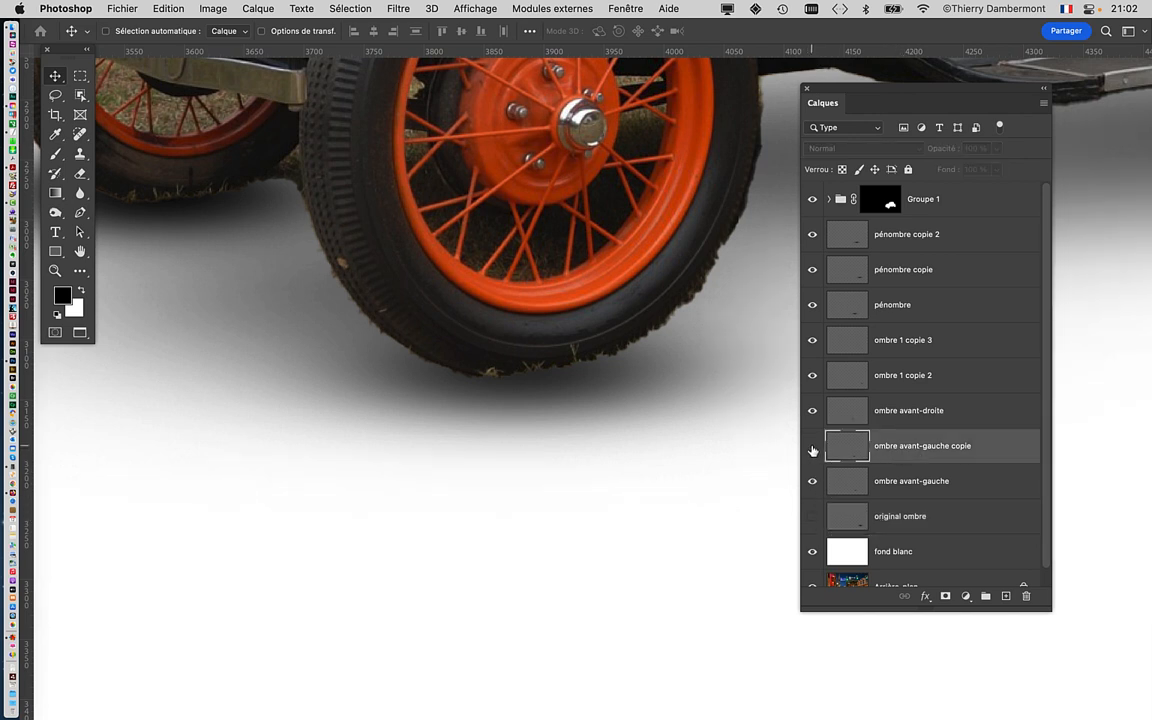
click(812, 447)
drag(384, 515, 570, 390)
- Scale the ombre avant-gauche copie shadow proportionally from its centre to 44.70% and shift it slightly to sit under the tyre
key(ctrl+t)
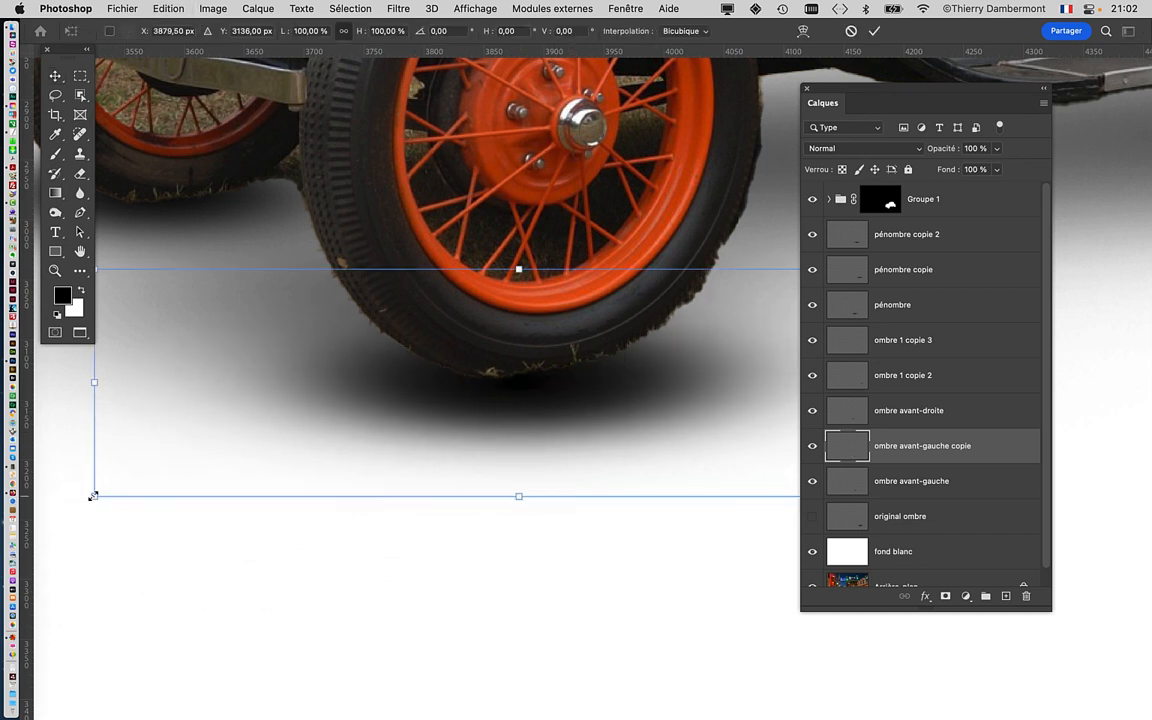
drag(93, 496, 327, 427)
drag(552, 392, 540, 386)
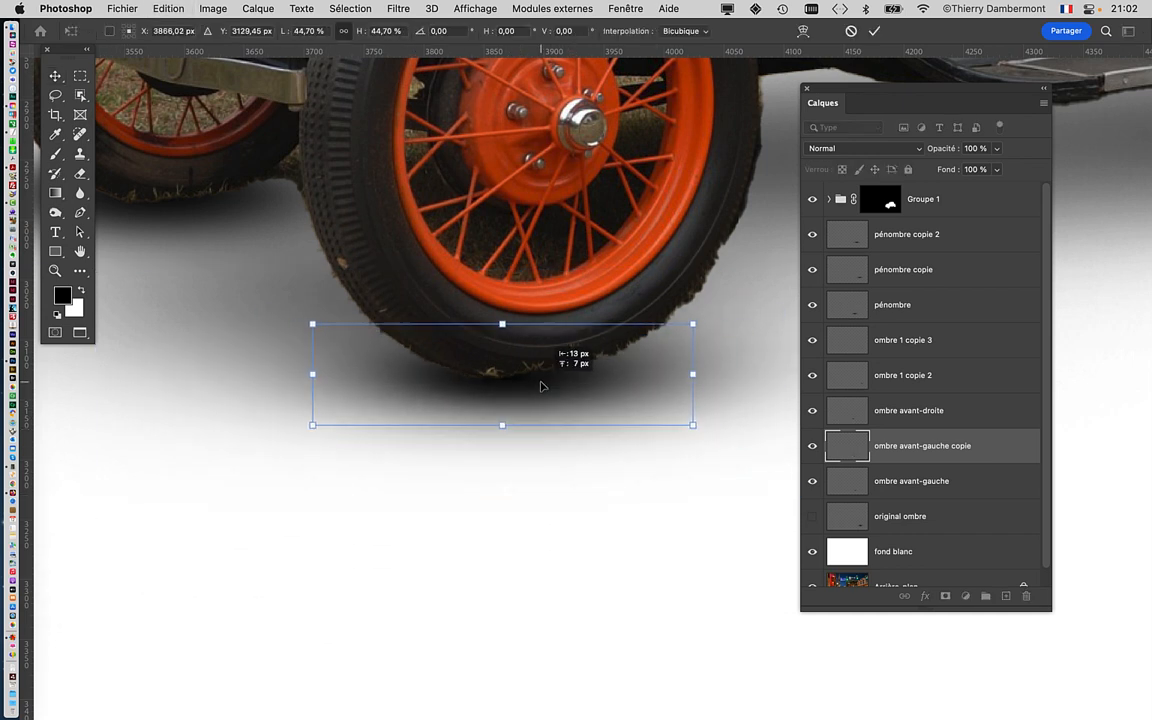
click(873, 31)
- Check the far front wheel's ombre avant-droite shadow and duplicate it onto the empty ground below that wheel
drag(536, 327, 660, 337)
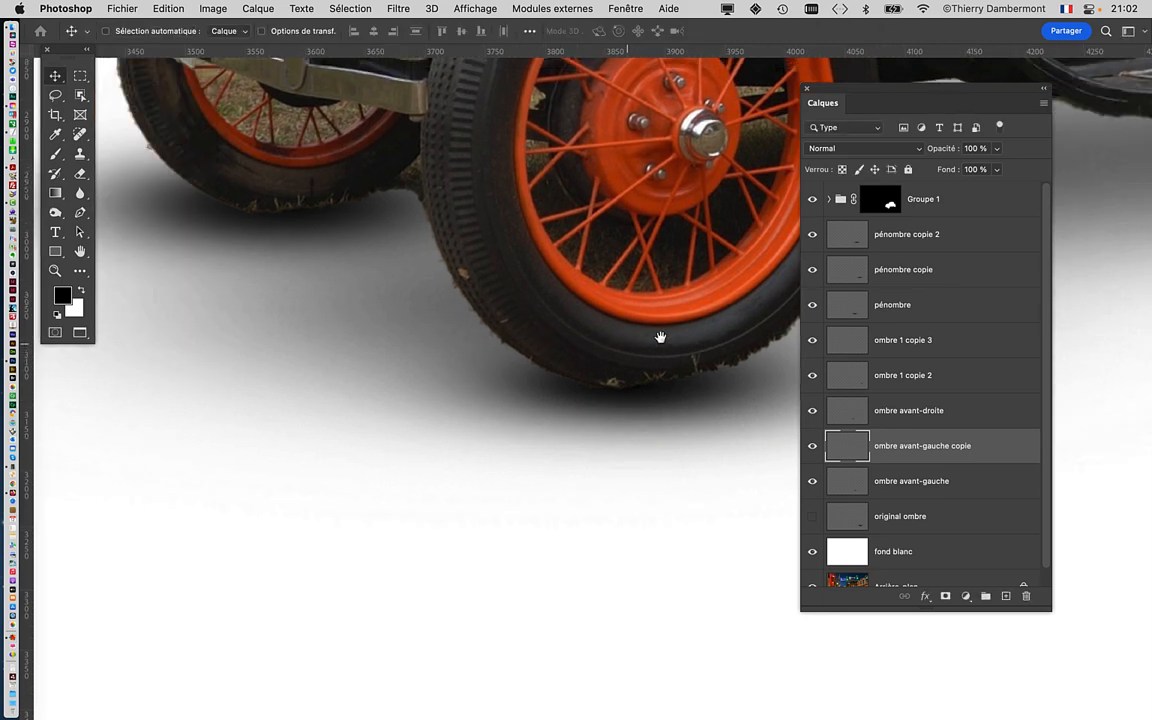
drag(473, 430, 399, 527)
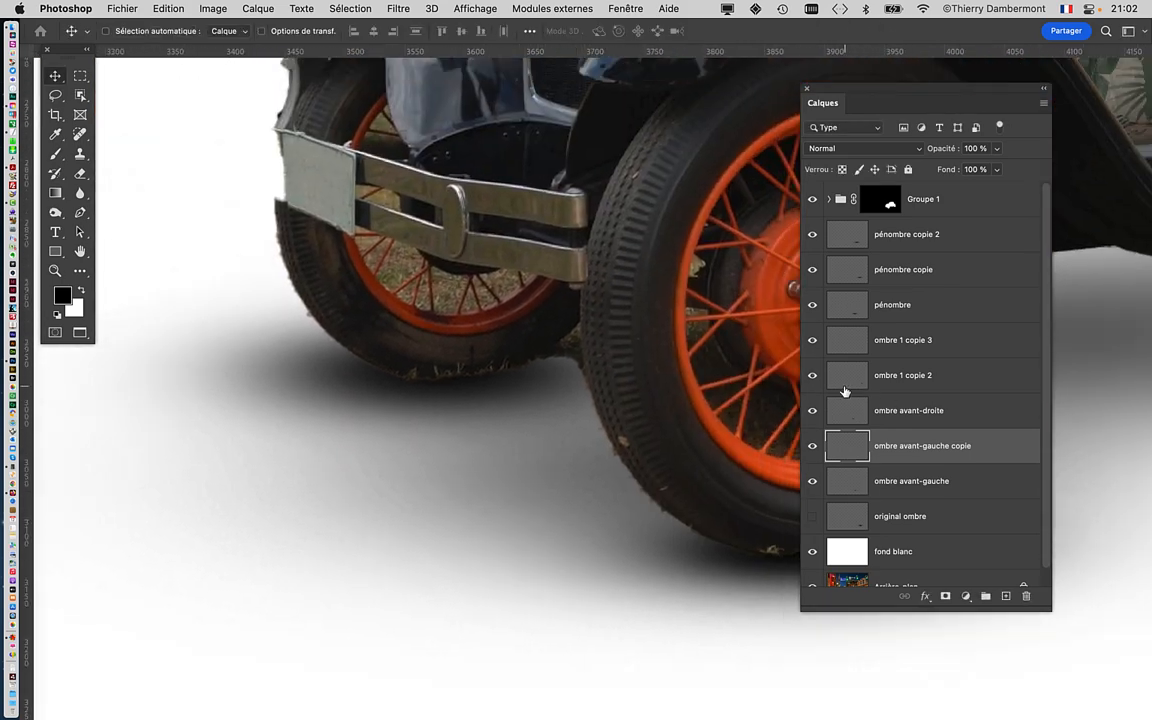
click(811, 411)
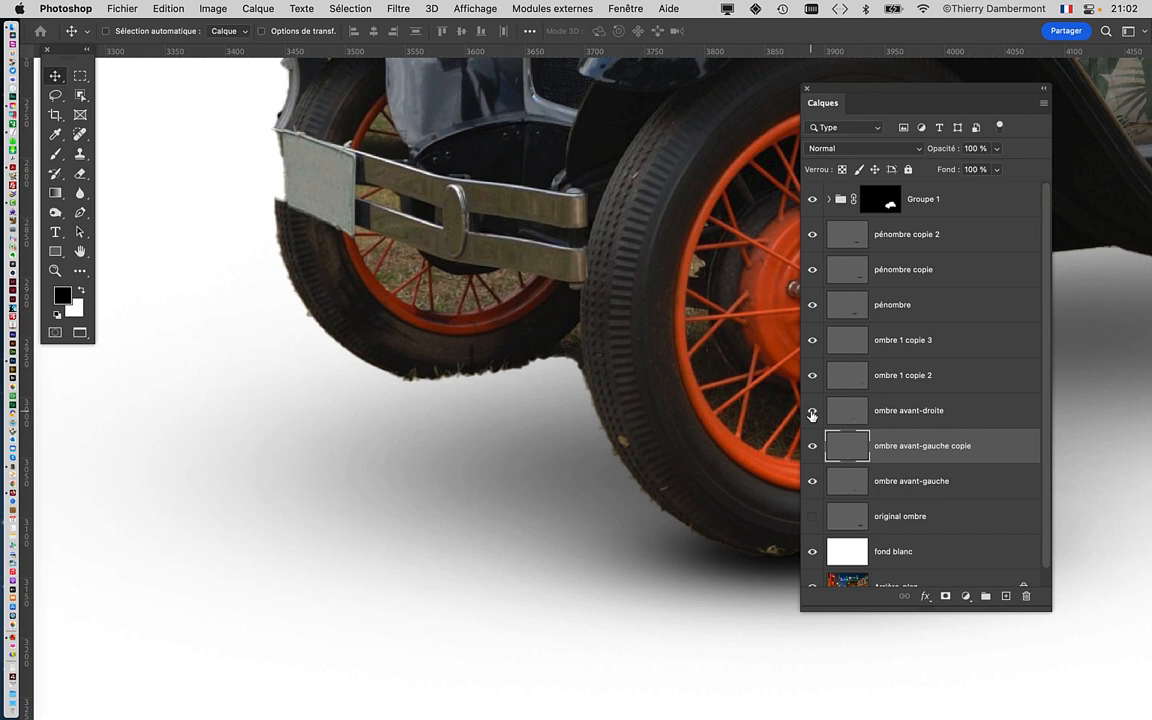
click(812, 412)
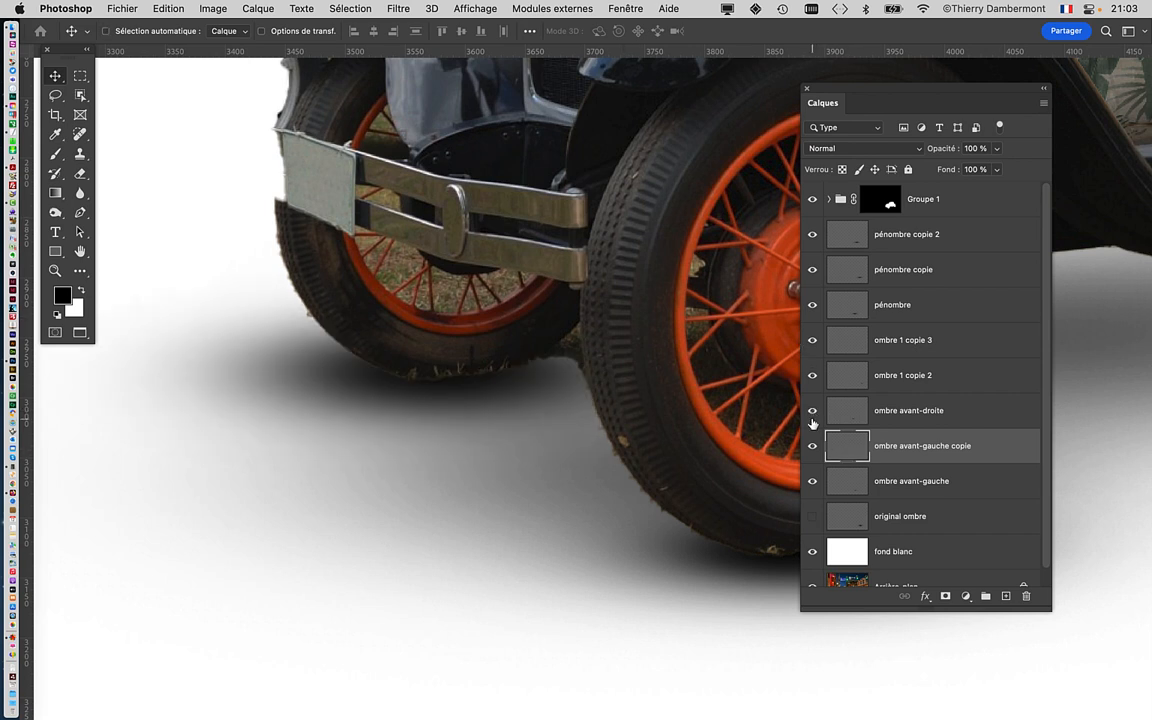
click(812, 411)
click(812, 411)
click(845, 411)
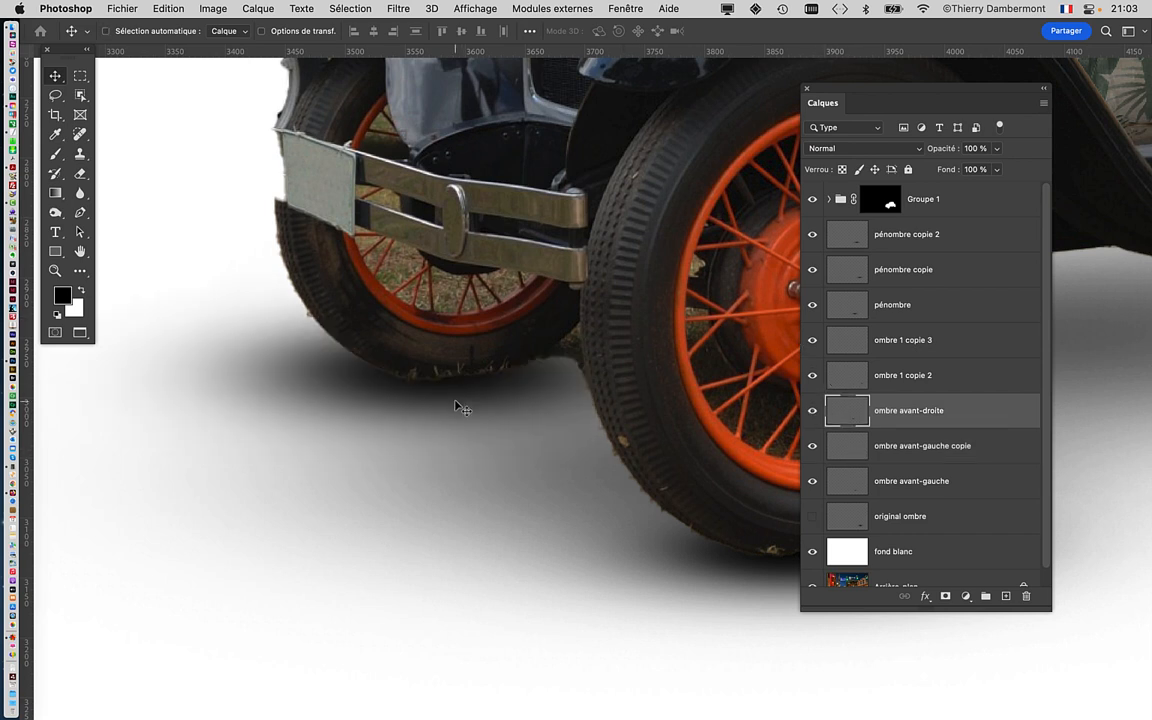
drag(455, 393, 290, 571)
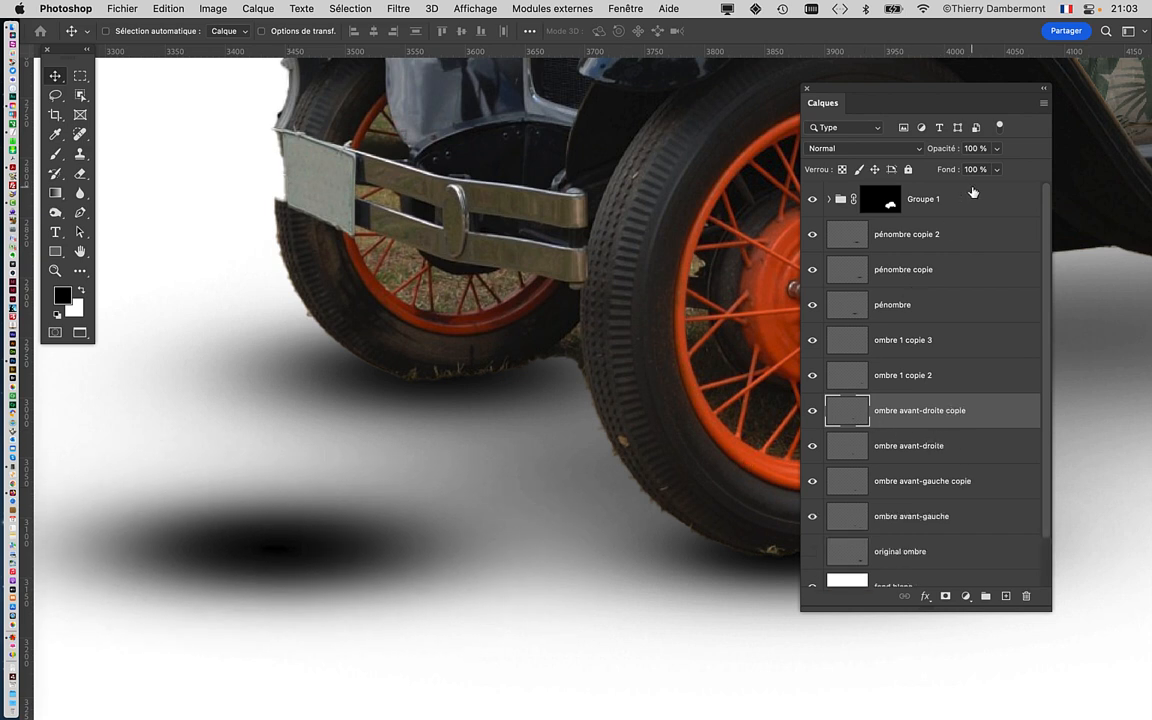
- Keep the ombre avant-droite copie layer at 100% opacity and lower the original ombre avant-droite layer to 76%
click(996, 148)
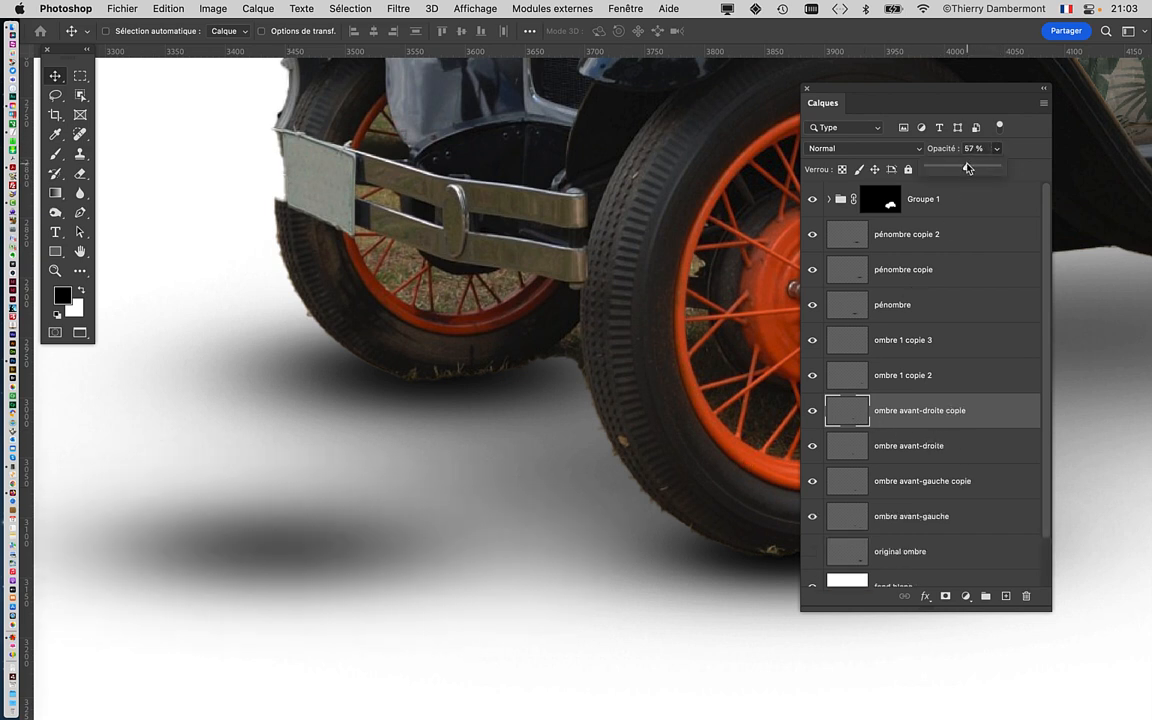
drag(968, 168, 998, 168)
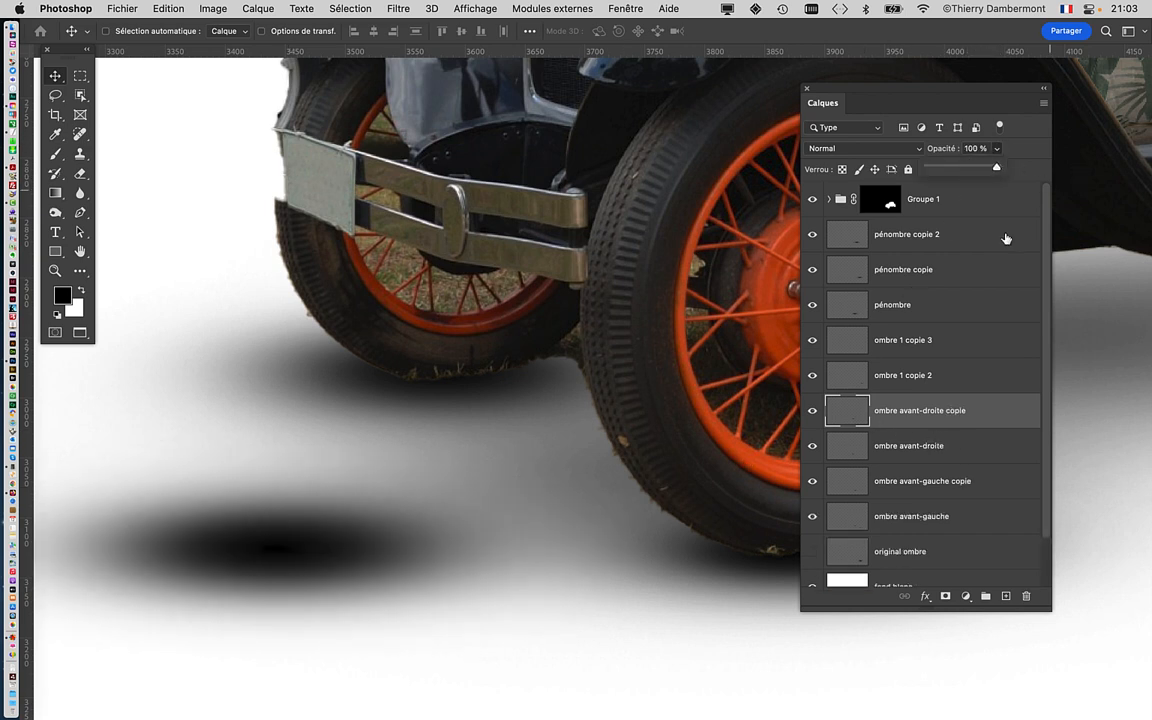
click(910, 447)
click(812, 446)
click(812, 446)
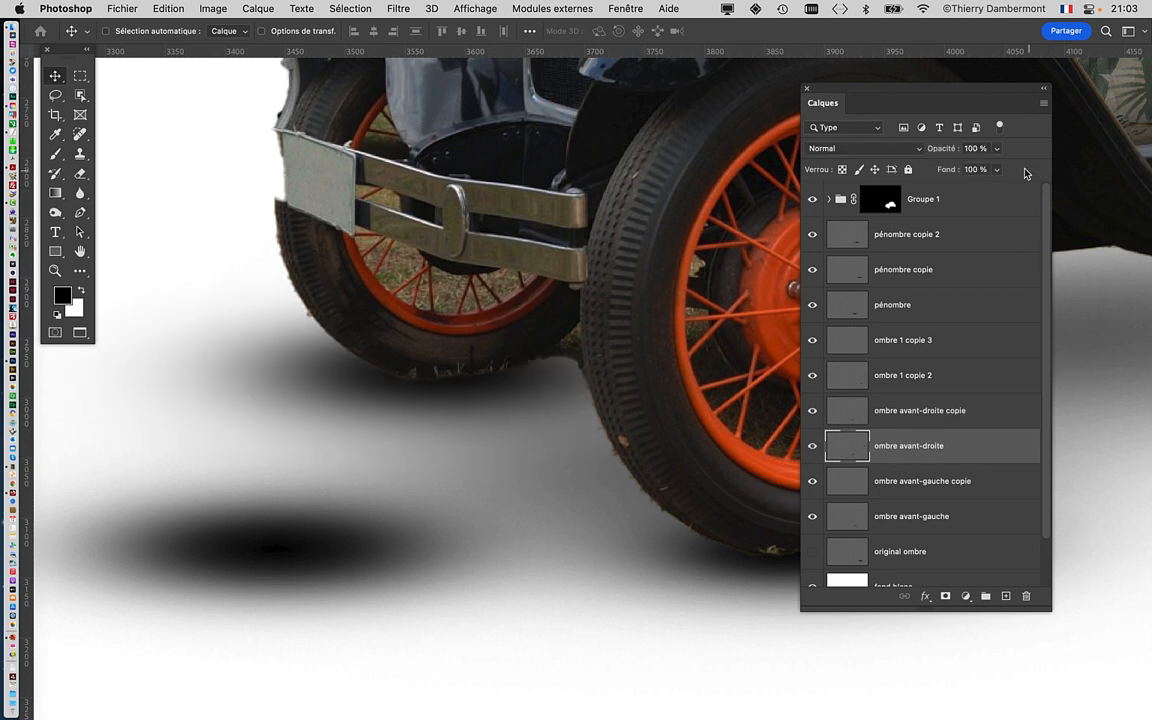
click(997, 149)
mouse_move(998, 168)
mouse_down()
mouse_move(969, 170)
mouse_move(980, 170)
mouse_up()
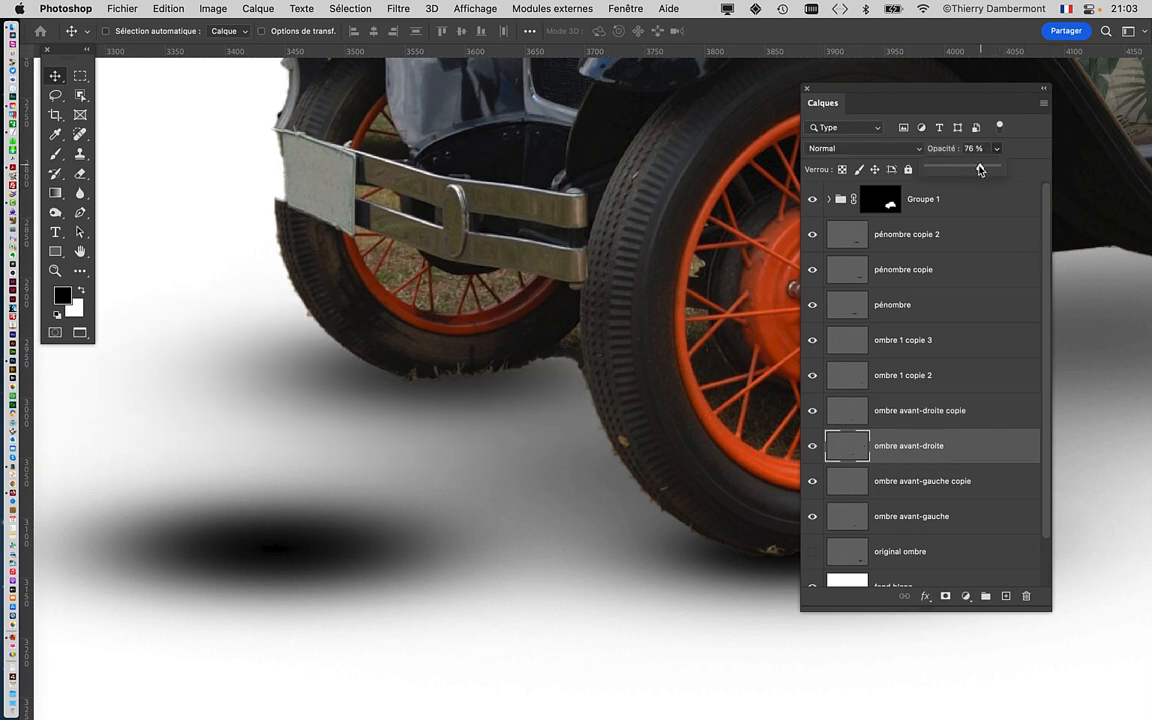
- Select the ombre avant-droite copie shadow and move it closer to the far front wheel
click(861, 418)
click(813, 413)
click(813, 413)
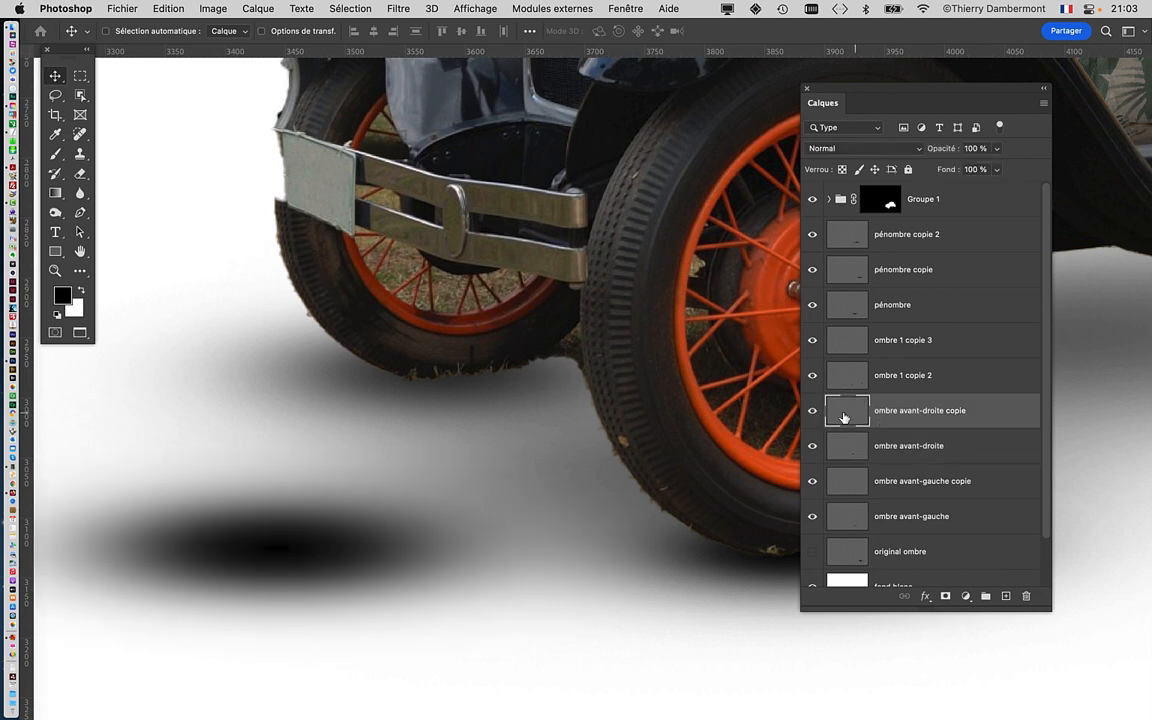
drag(394, 525, 466, 499)
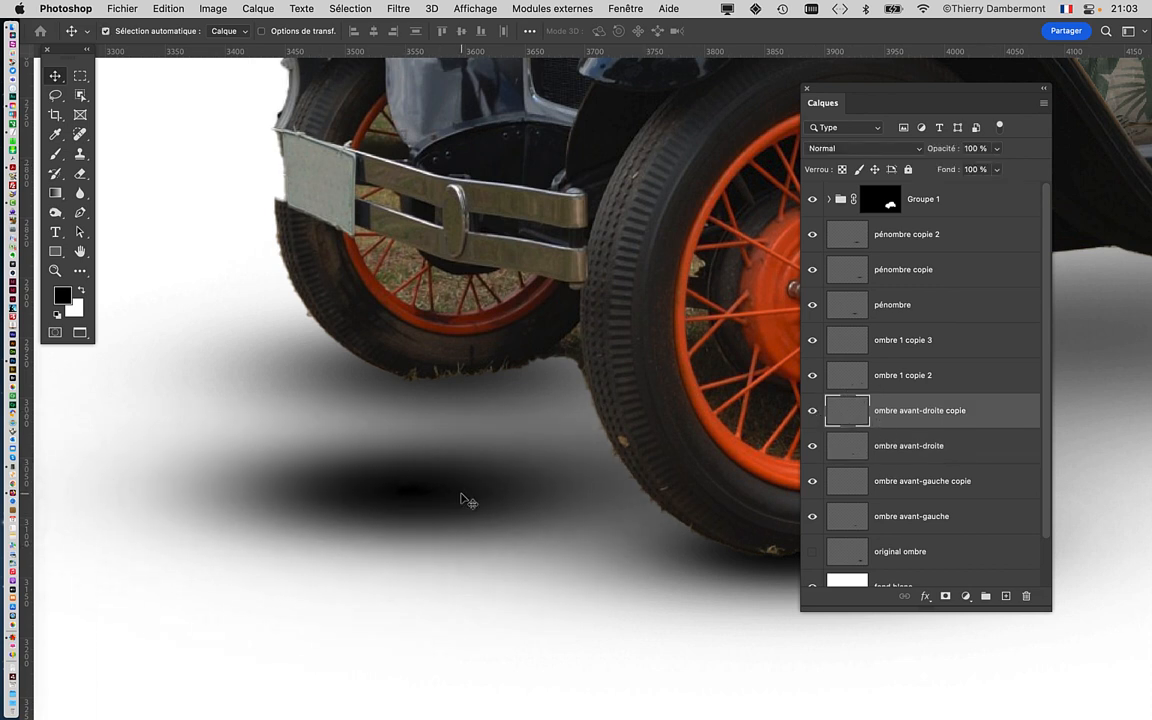
- Scale the ombre avant-droite copie shadow proportionally from its centre to 44.99% and place it under the far front tyre
key(super+t)
scroll(249, 464, down, 2)
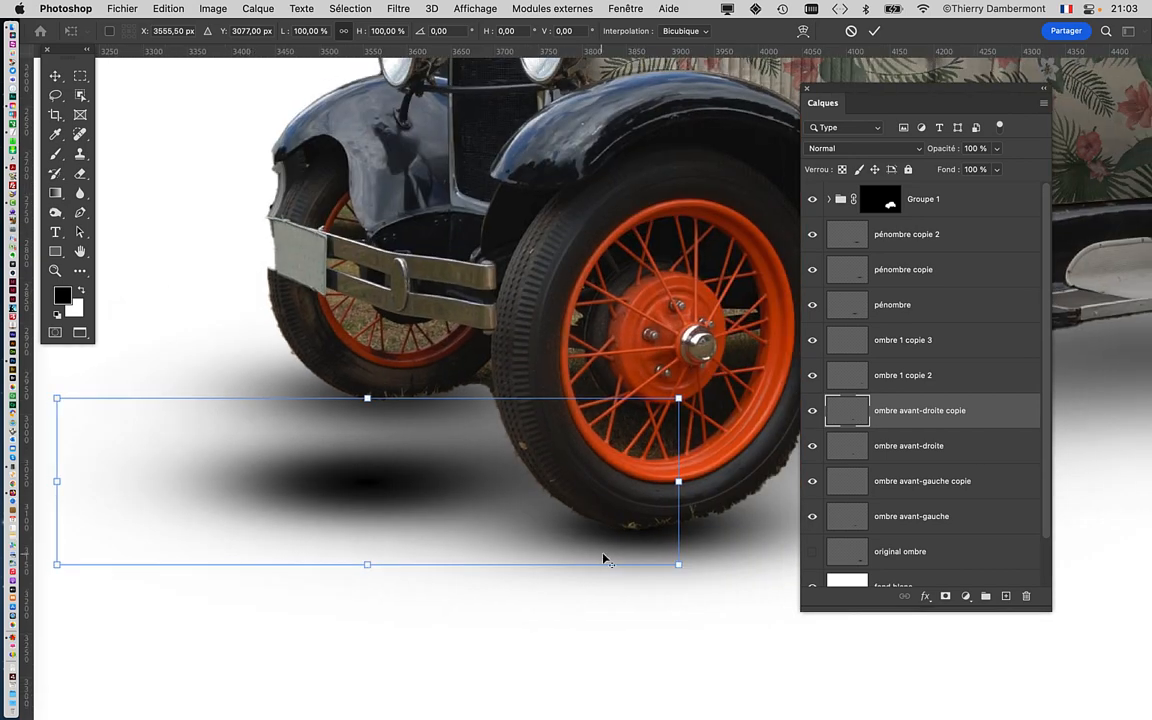
drag(677, 564, 504, 514)
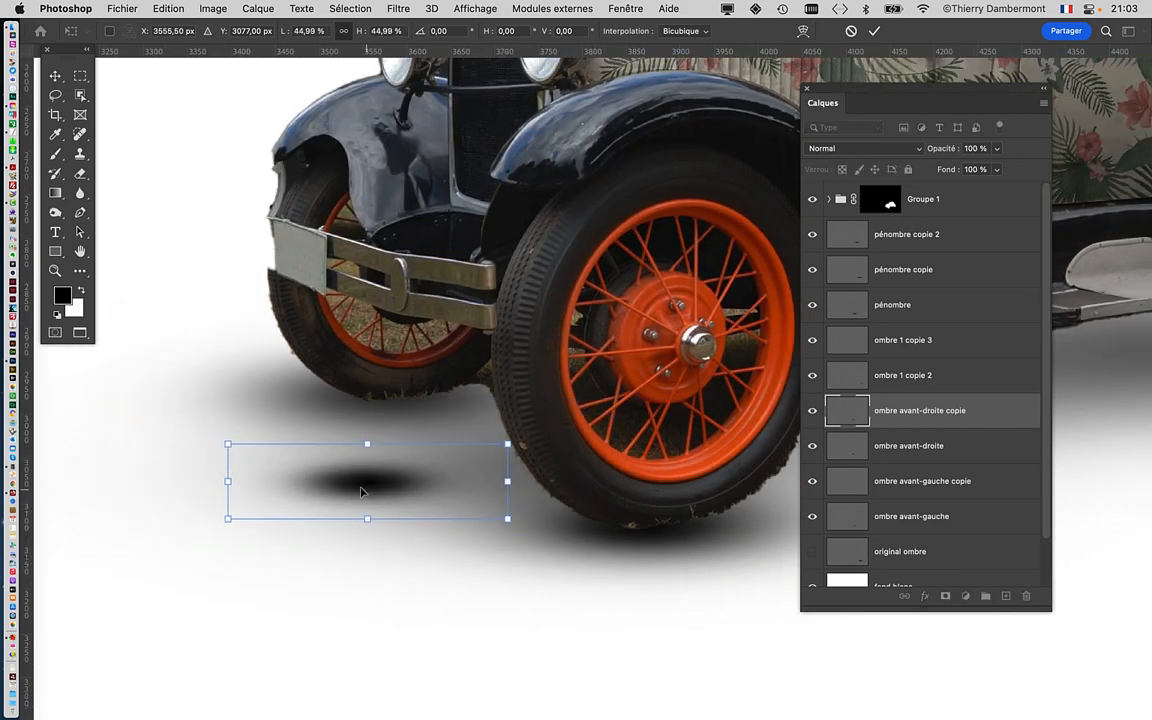
drag(357, 482, 387, 398)
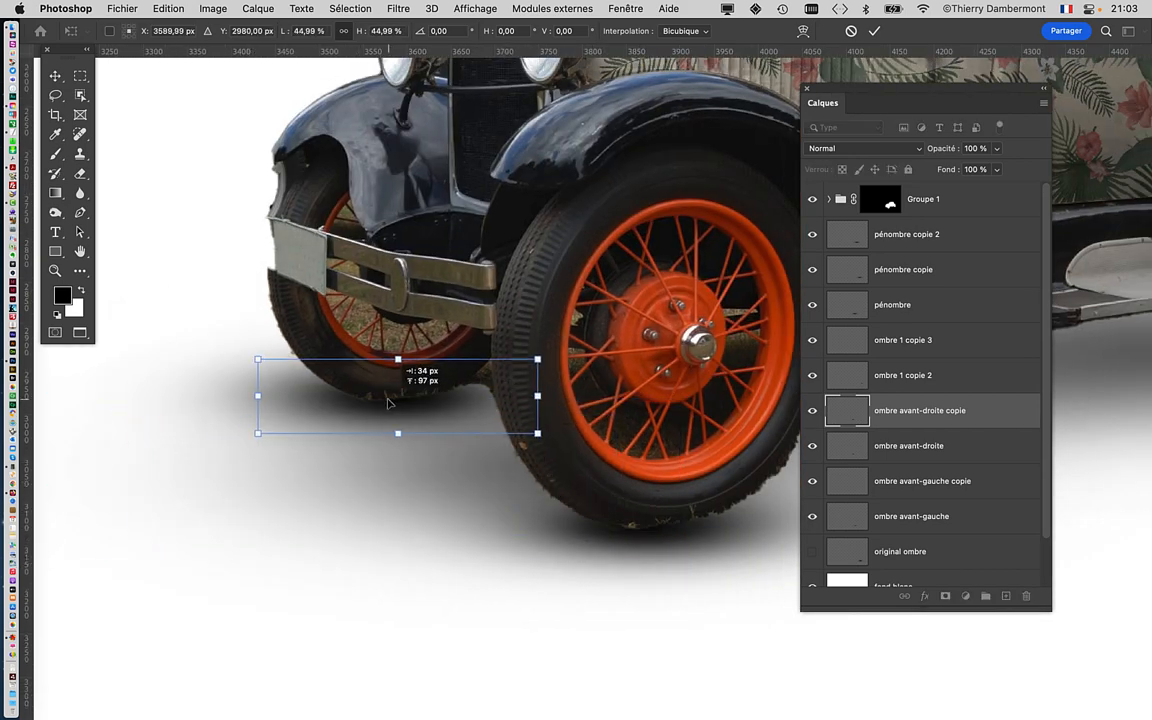
click(873, 33)
- Identify the ombre avant-gauche copie shadow by its visibility, select it and scale it proportionally from its centre to 73.69%
scroll(548, 411, down, 5)
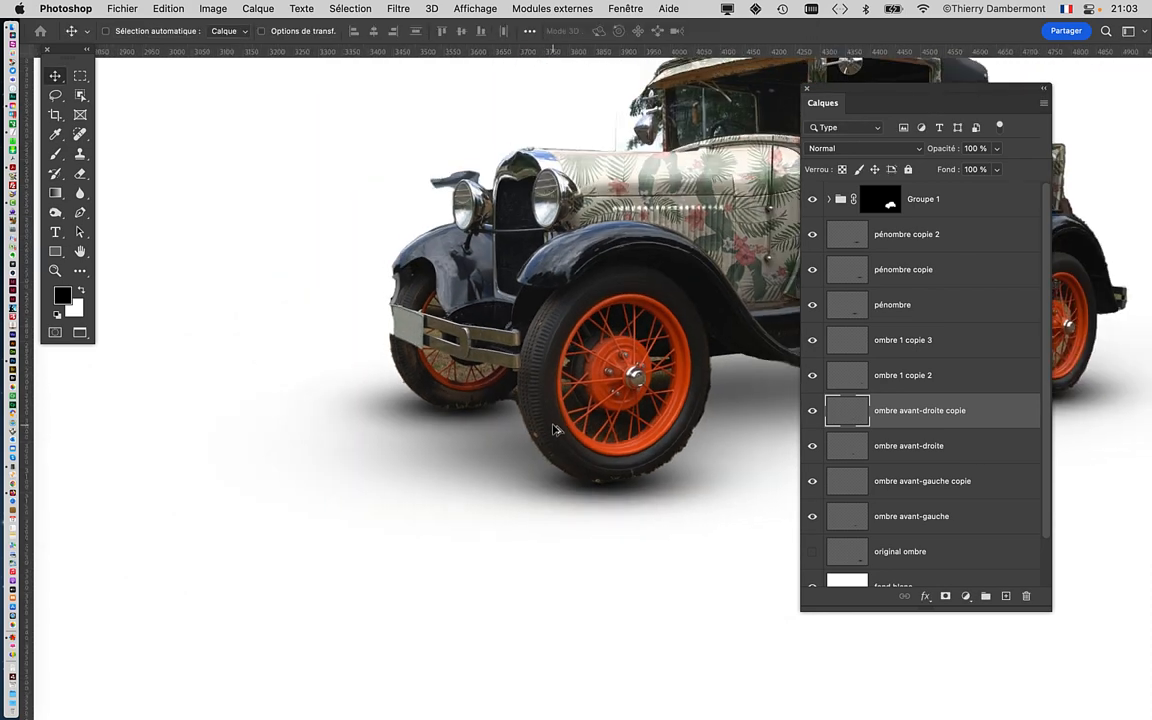
drag(561, 440, 381, 473)
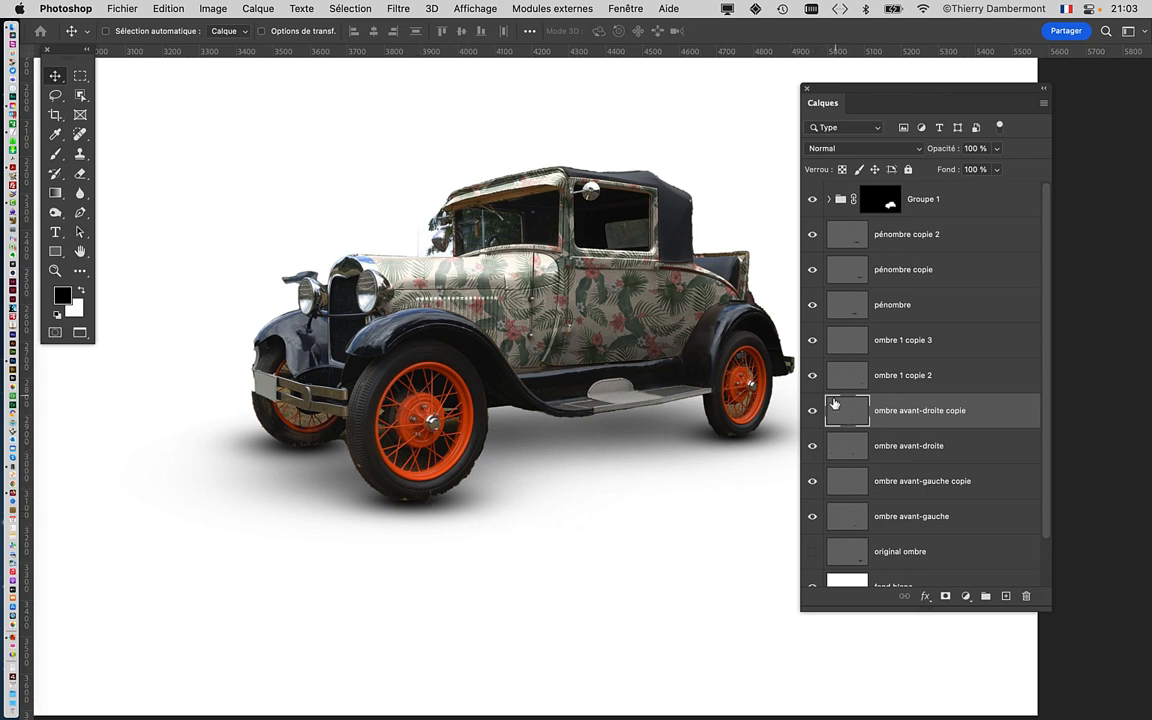
click(814, 483)
click(814, 483)
click(864, 486)
scroll(424, 520, up, 3)
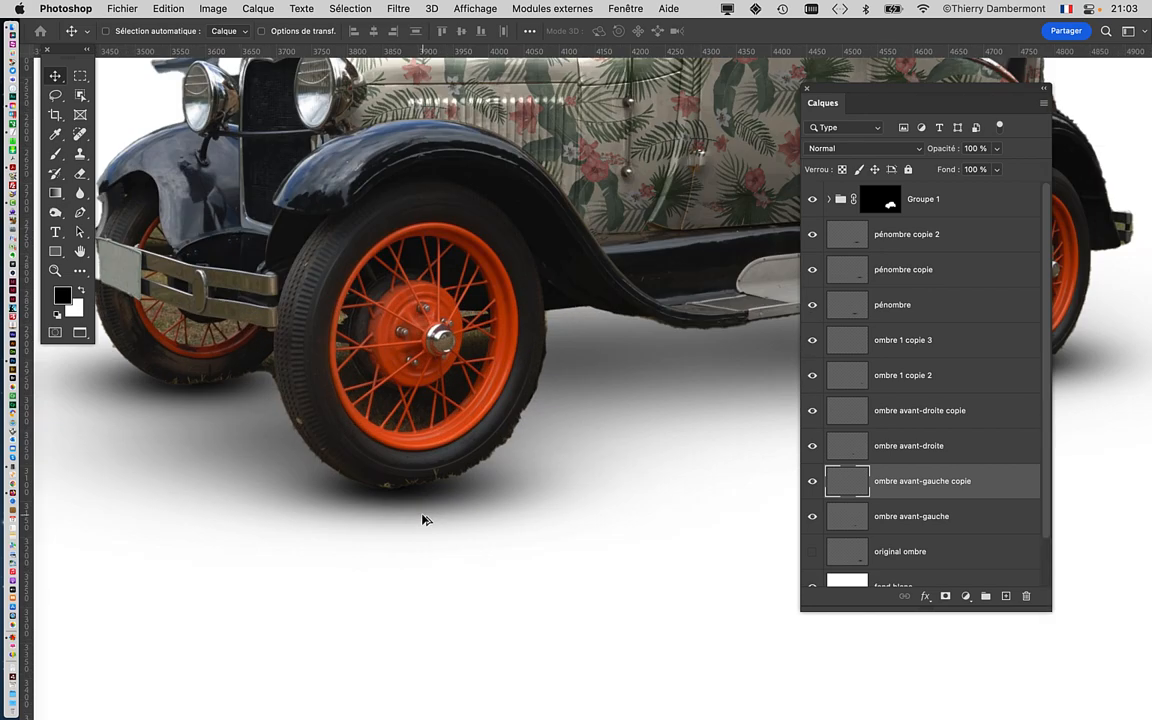
key(super+t)
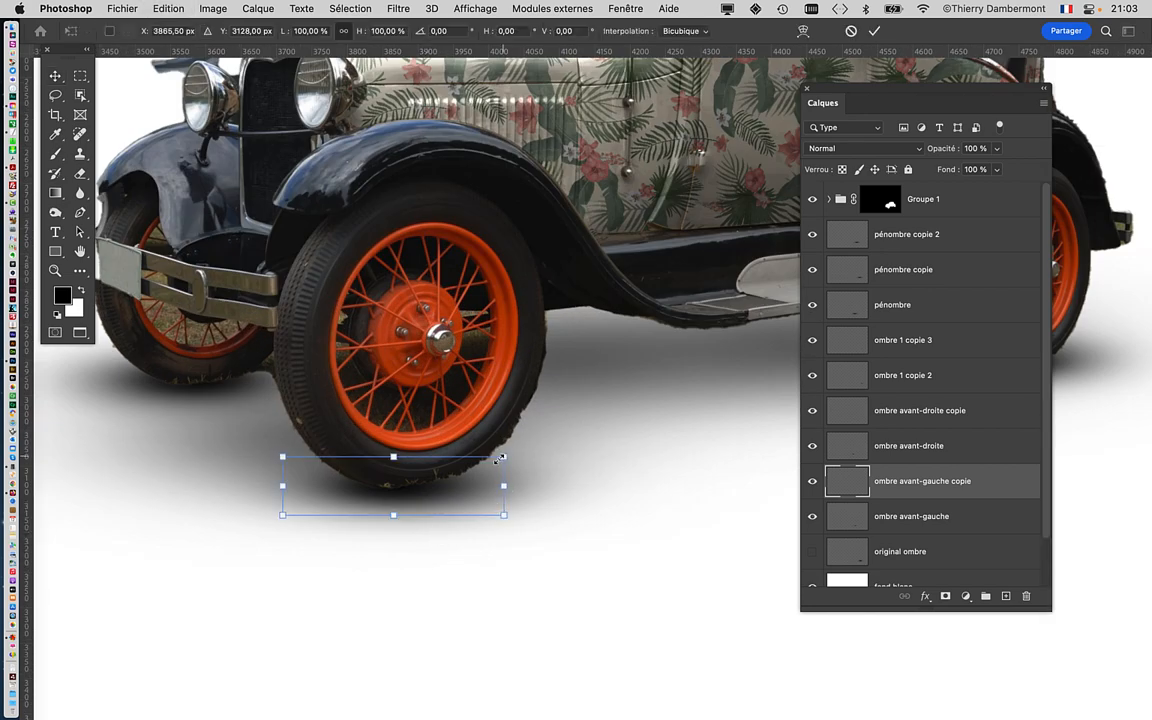
drag(500, 458, 474, 464)
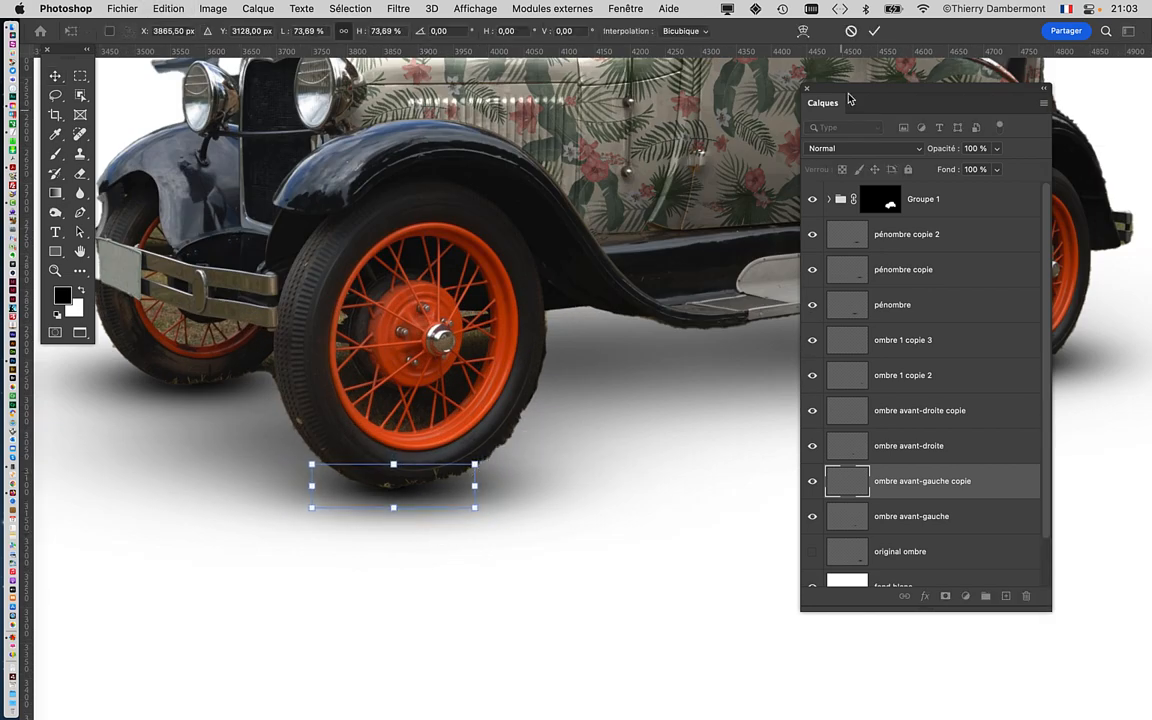
click(872, 33)
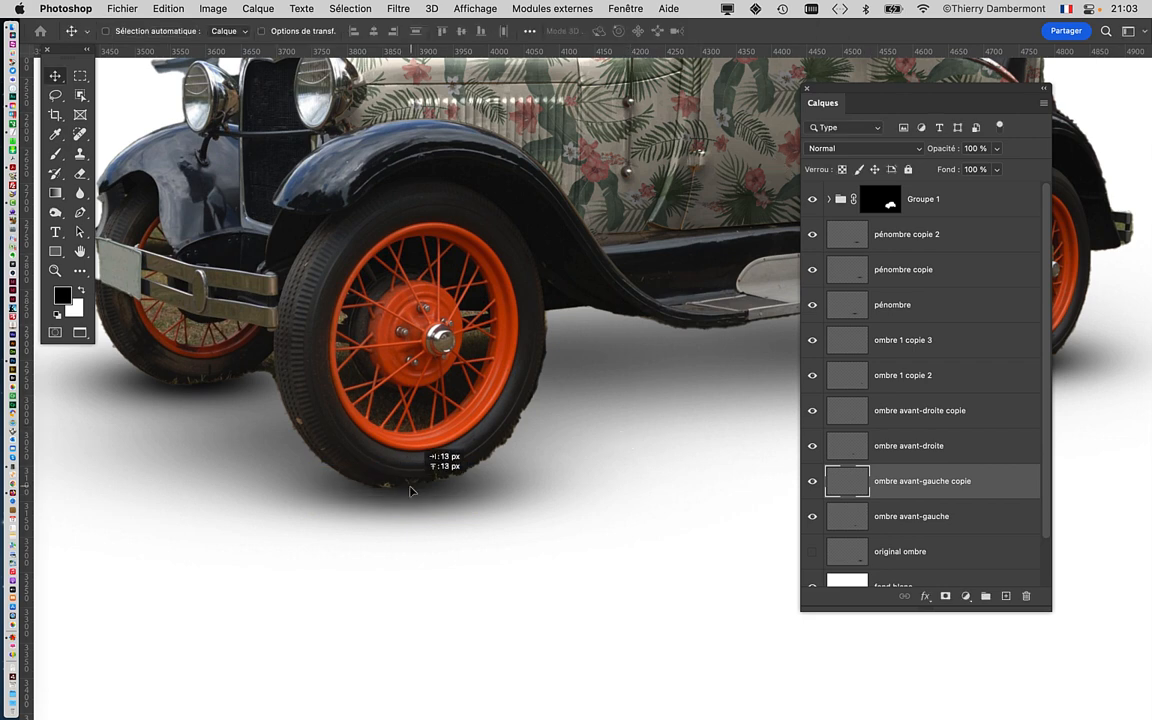
- Move the reduced ombre avant-gauche copie shadow slightly under the near front tyre and check it with the ombre avant-gauche layer hidden and shown
drag(410, 491, 400, 500)
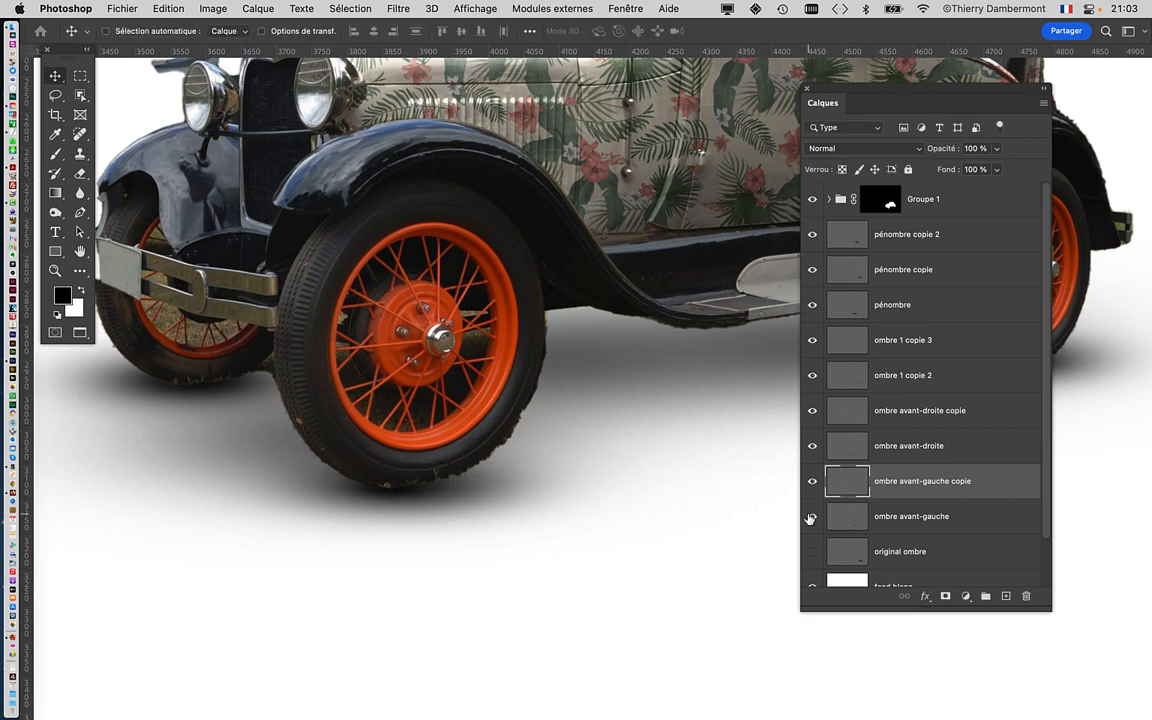
click(810, 517)
click(810, 517)
- Bring the whole car with its wheel shadows into view and move the Layers panel clear of it
scroll(590, 565, down, 2)
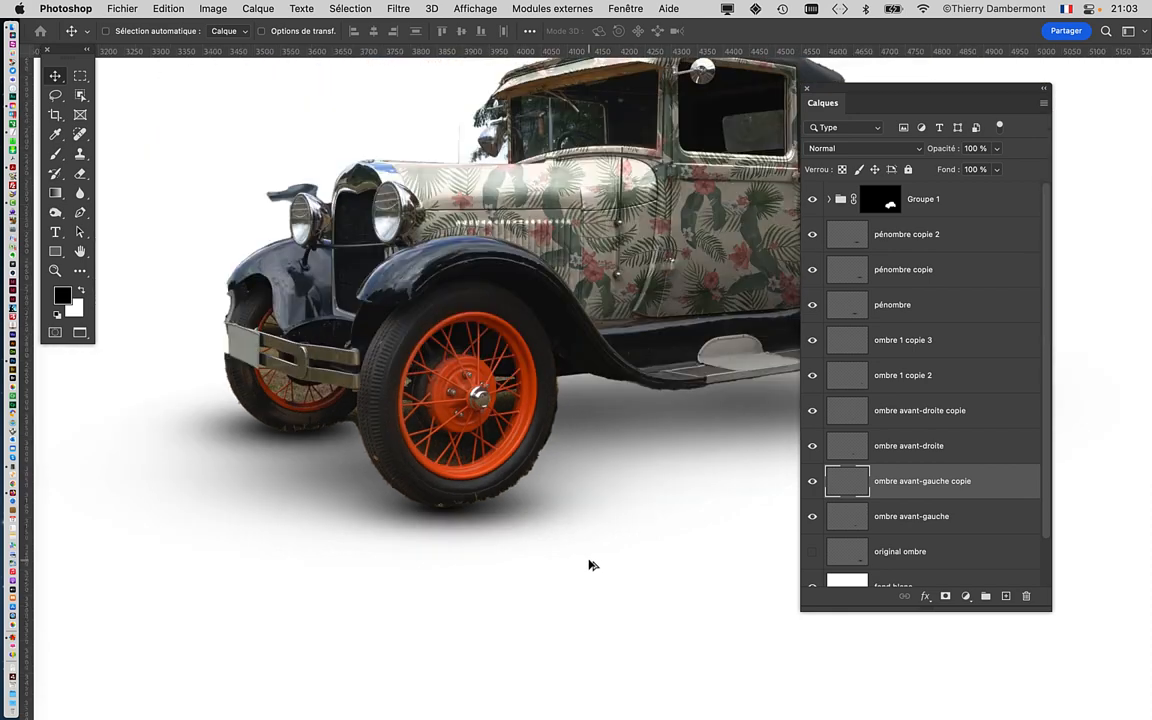
scroll(590, 565, down, 2)
drag(589, 563, 432, 518)
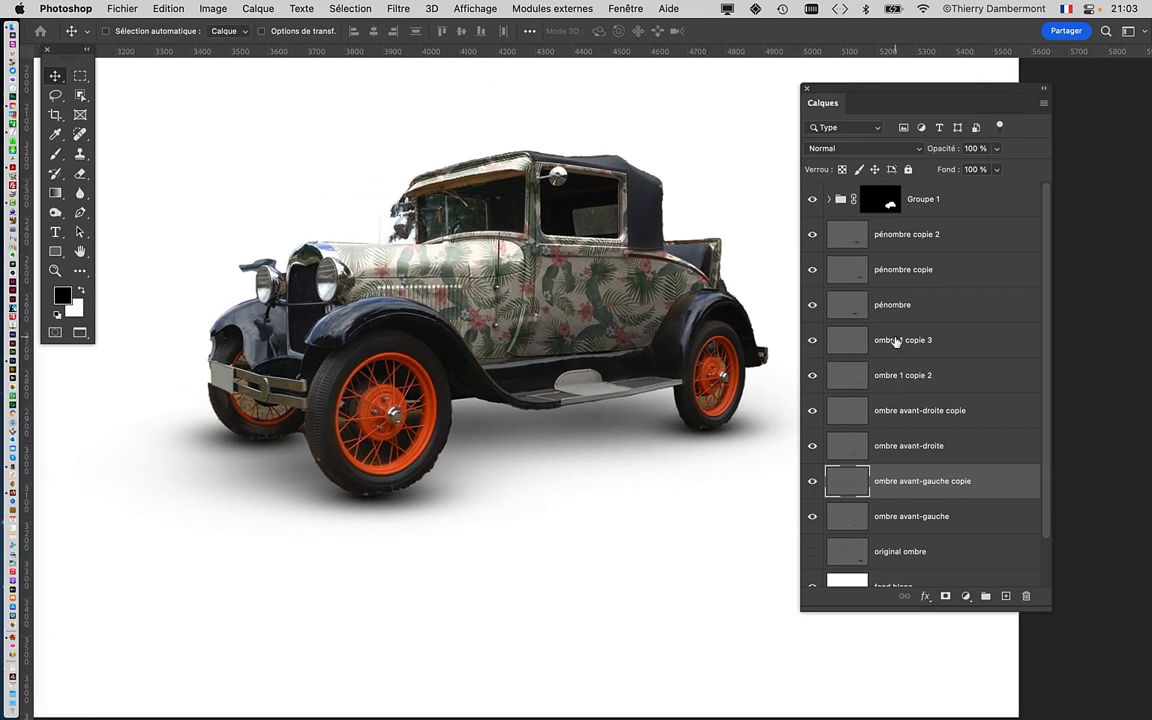
drag(812, 86, 912, 77)
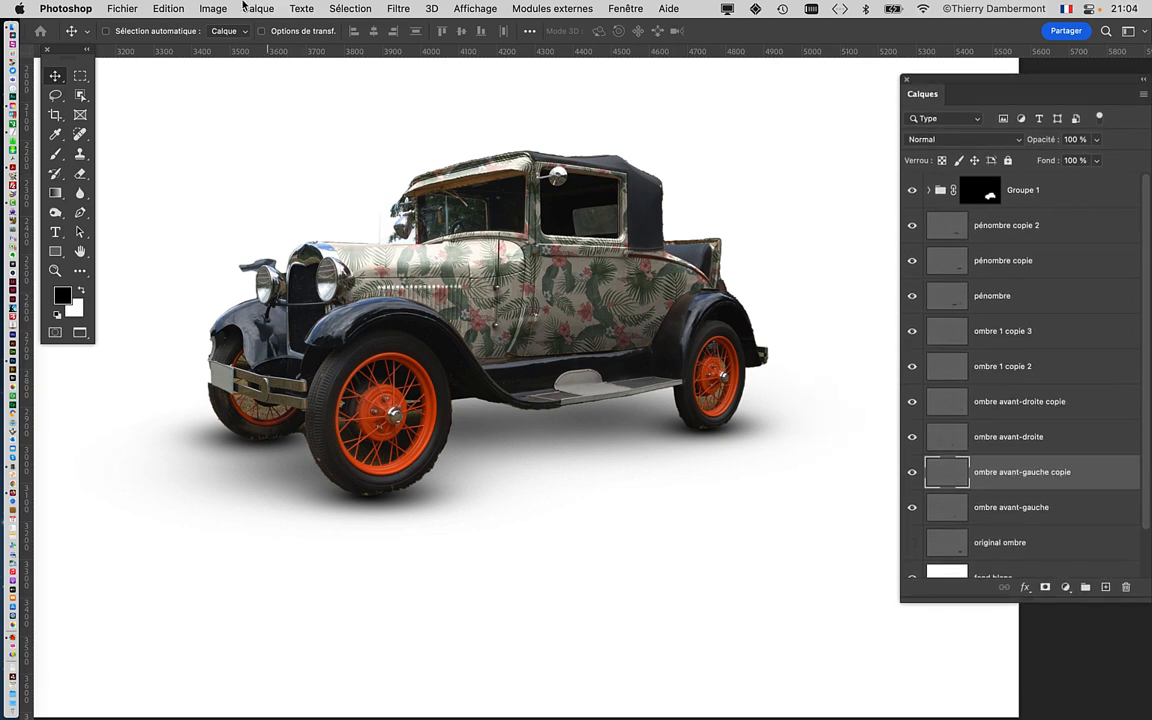
- Save the document under the new name architecture-buildings-city-04.psd in the cours 09 folder, in Photoshop format
click(124, 8)
click(164, 157)
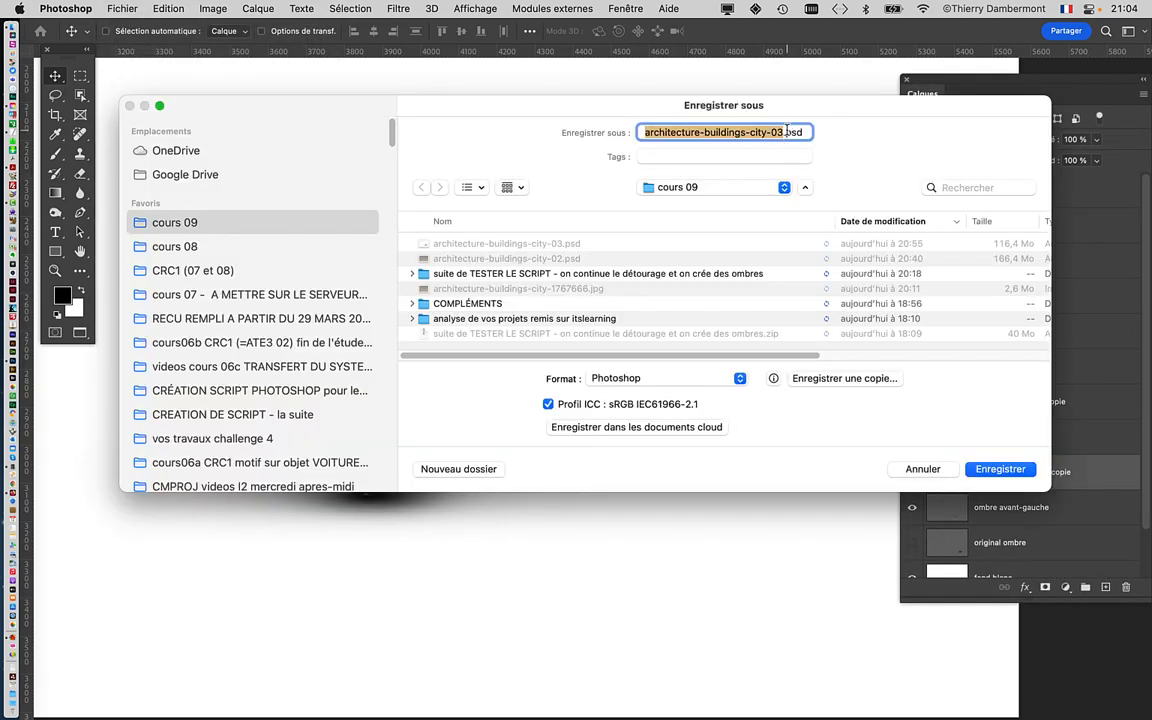
click(782, 132)
key(shift+Right)
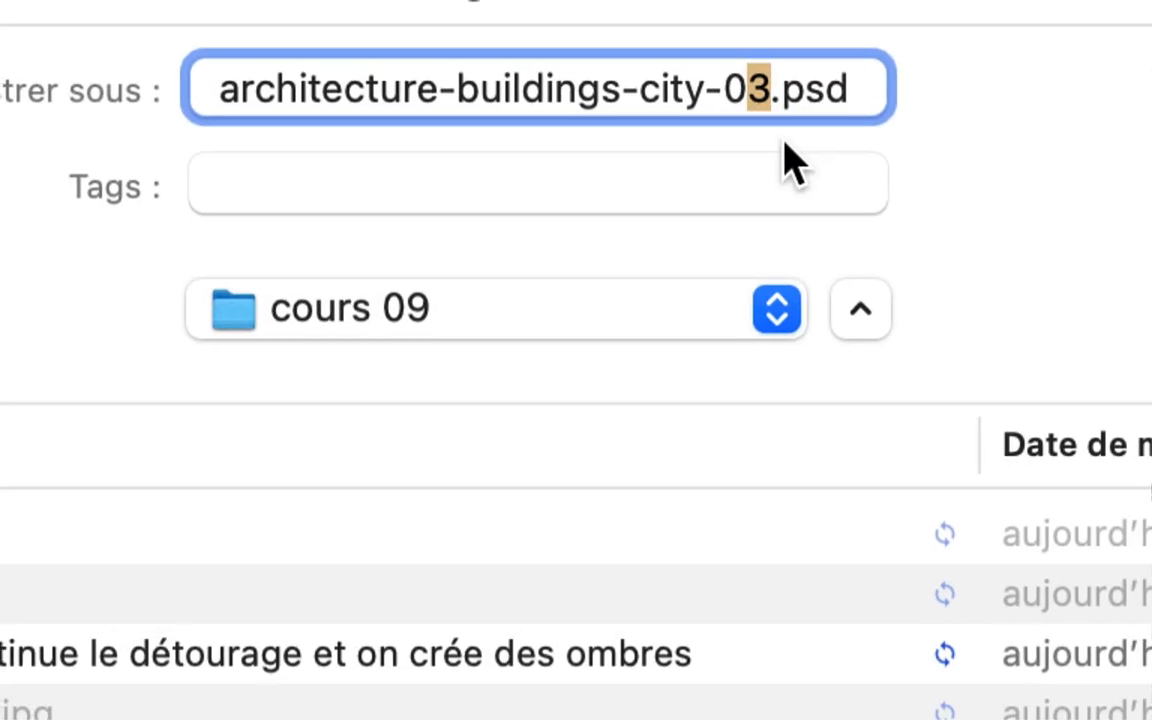
text(4)
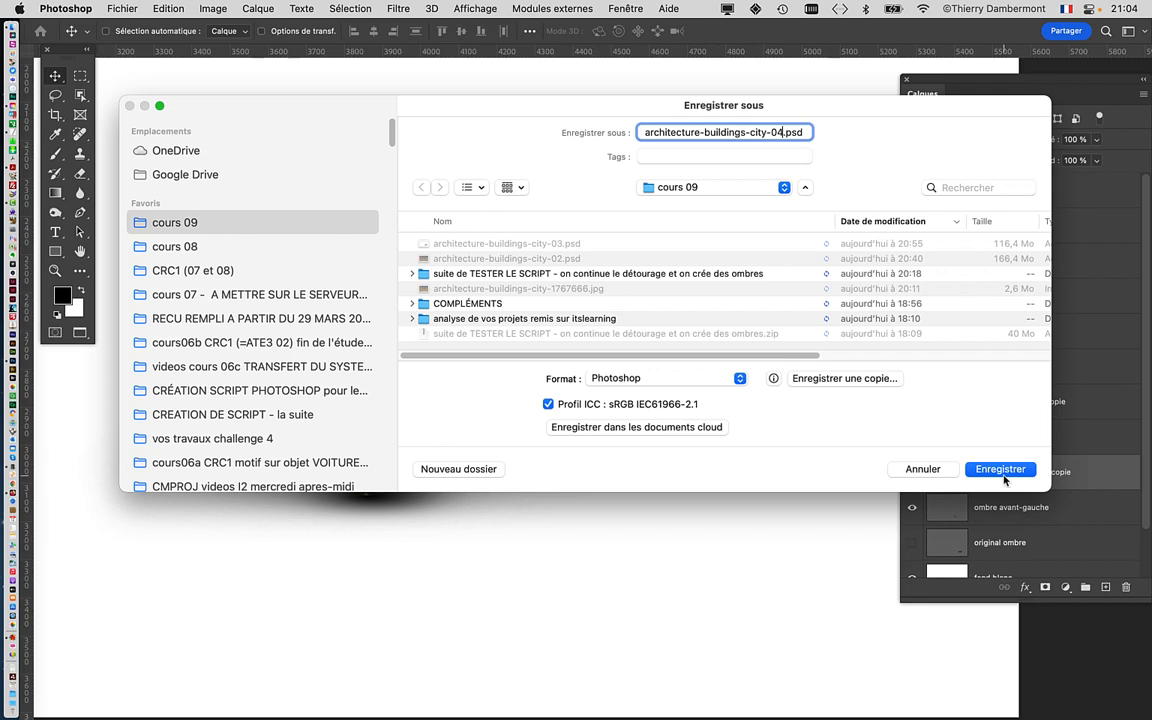
key(Return)
click(682, 199)
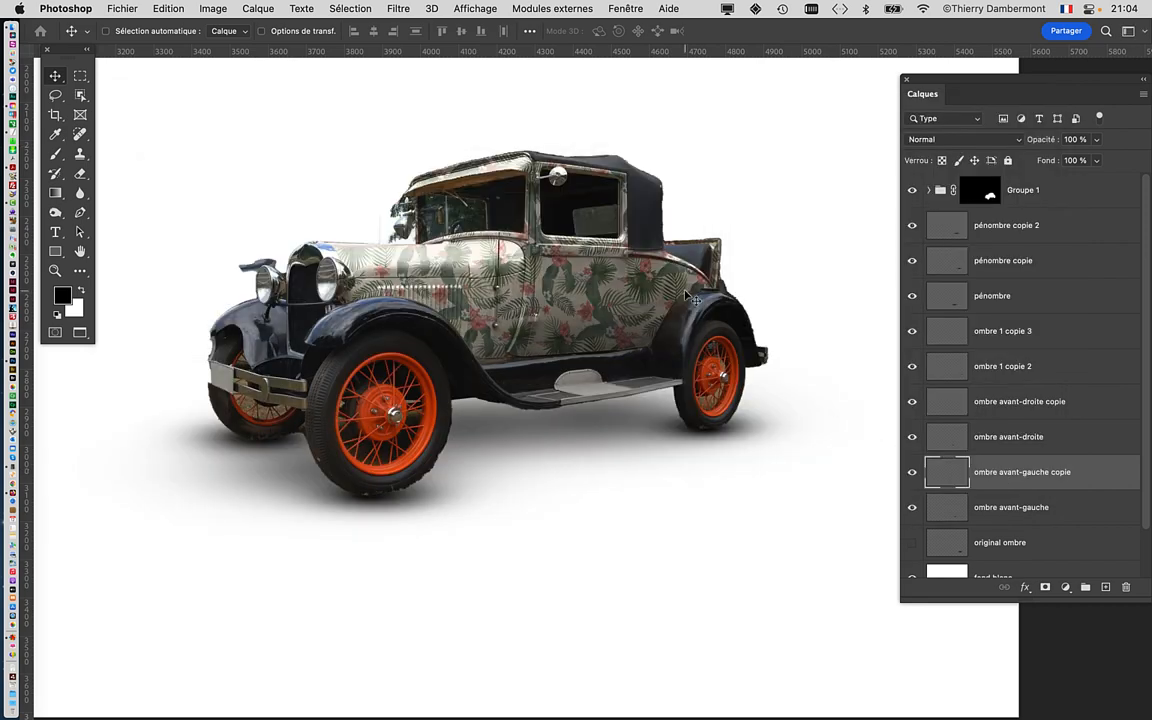